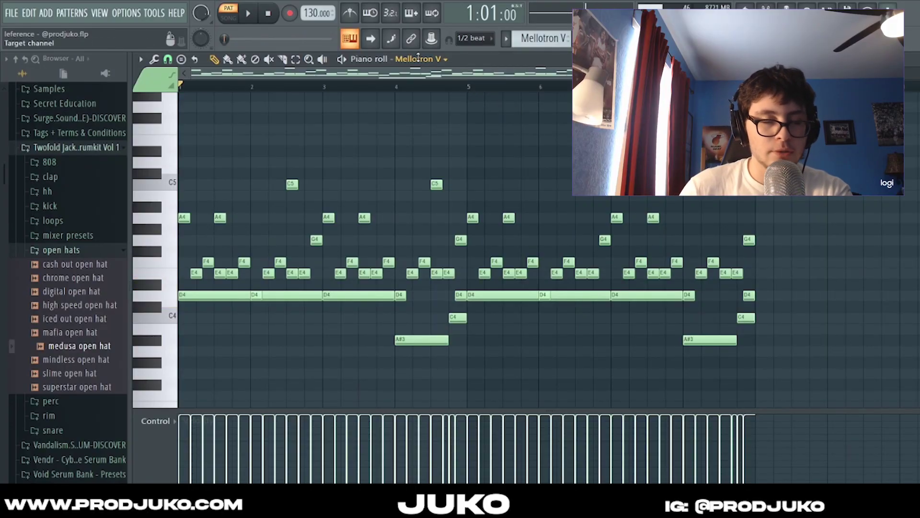
- View the preset loaded in the Mellotron V and select the upper melody notes in the opening bars of its piano roll
click(418, 57)
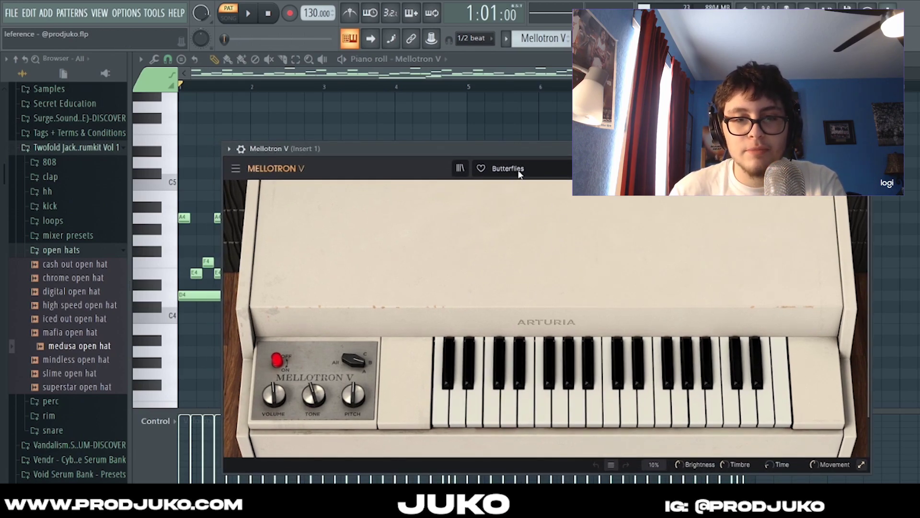
click(866, 149)
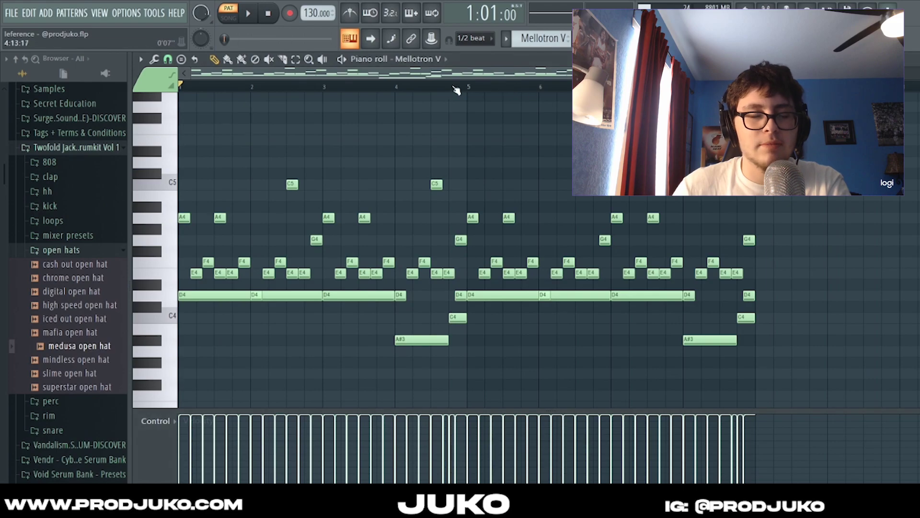
drag(495, 78, 320, 79)
drag(185, 188, 452, 279)
scroll(454, 229, down, 1)
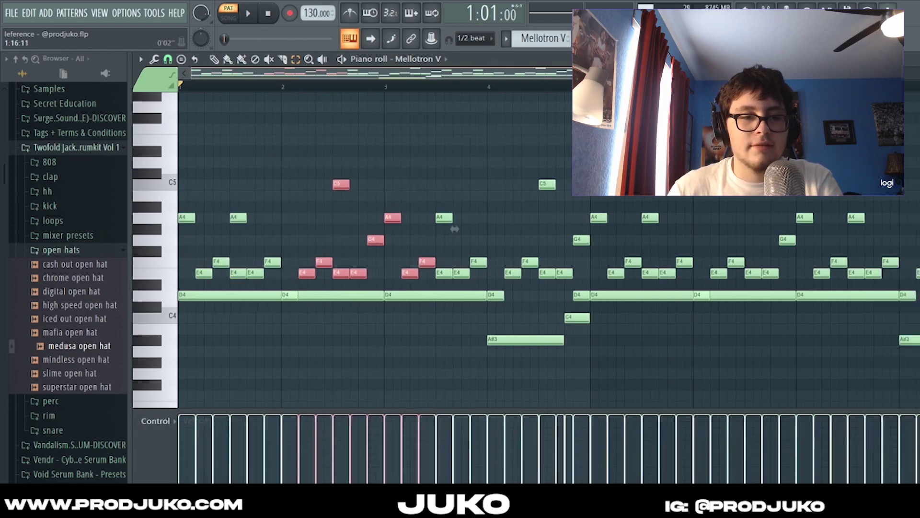
- Play the Mellotron V pattern briefly and examine its upper melody notes and the low A#3 and C4 notes in bar 4
key(space)
key(space)
drag(180, 208, 281, 276)
drag(249, 124, 602, 380)
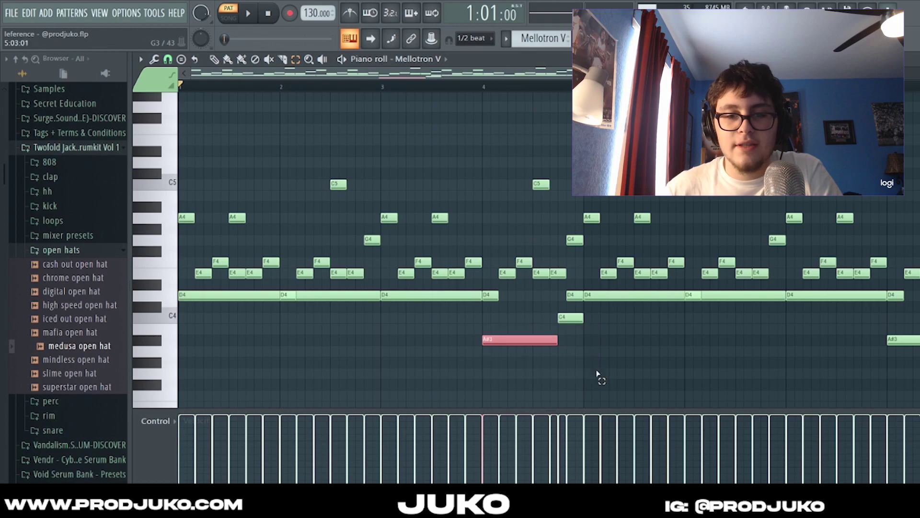
drag(513, 325, 578, 378)
drag(521, 314, 600, 358)
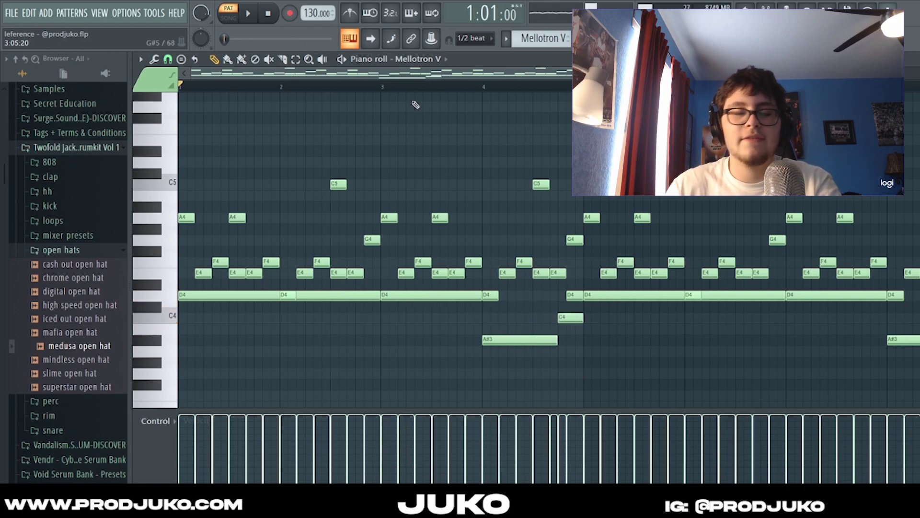
- Examine the full eight-bar Mellotron V melody, selecting the notes around bars 7 and 8
scroll(415, 105, down, 5)
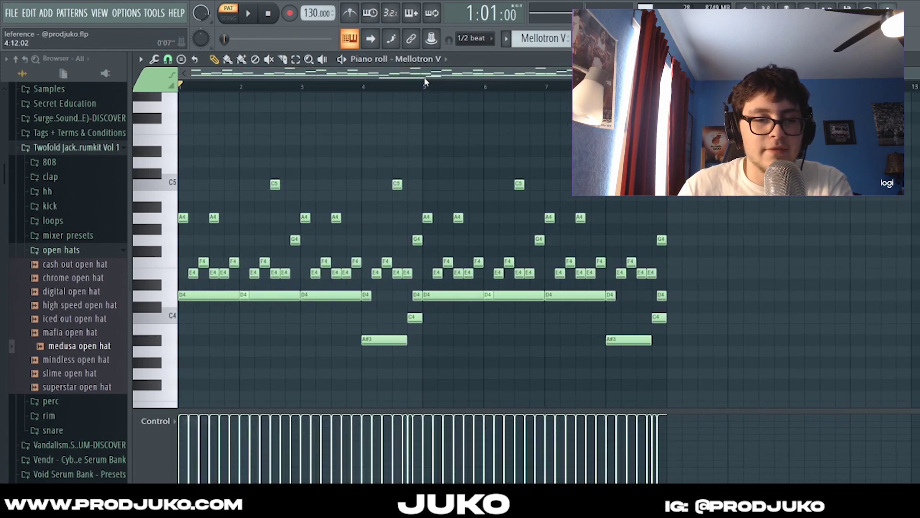
scroll(425, 83, up, 1)
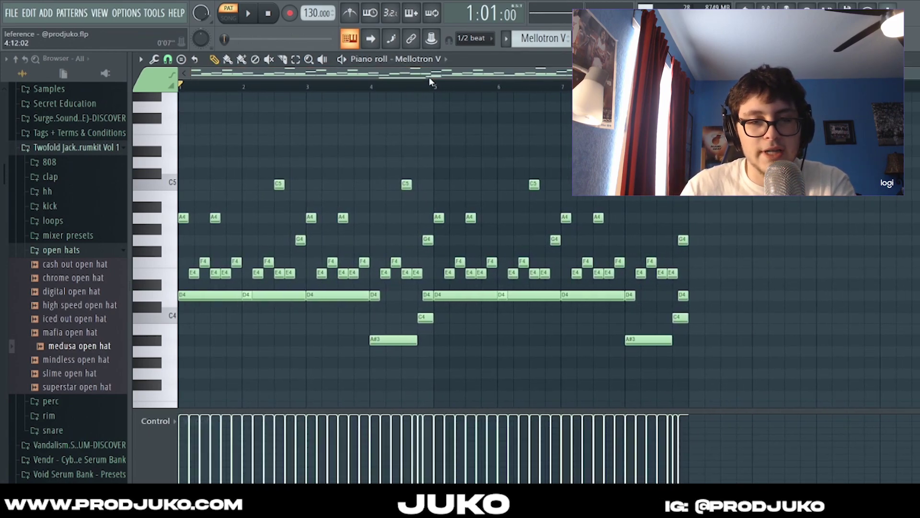
scroll(431, 83, up, 1)
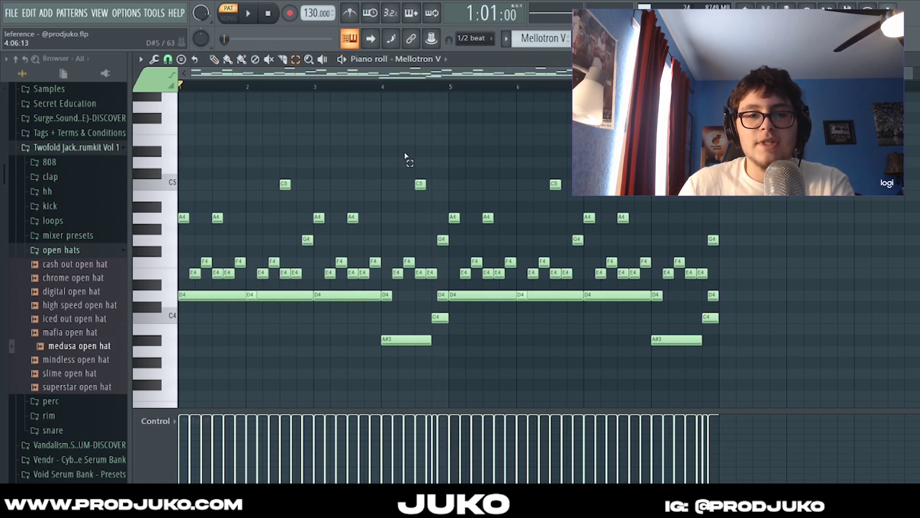
drag(449, 87, 287, 99)
drag(662, 348, 611, 204)
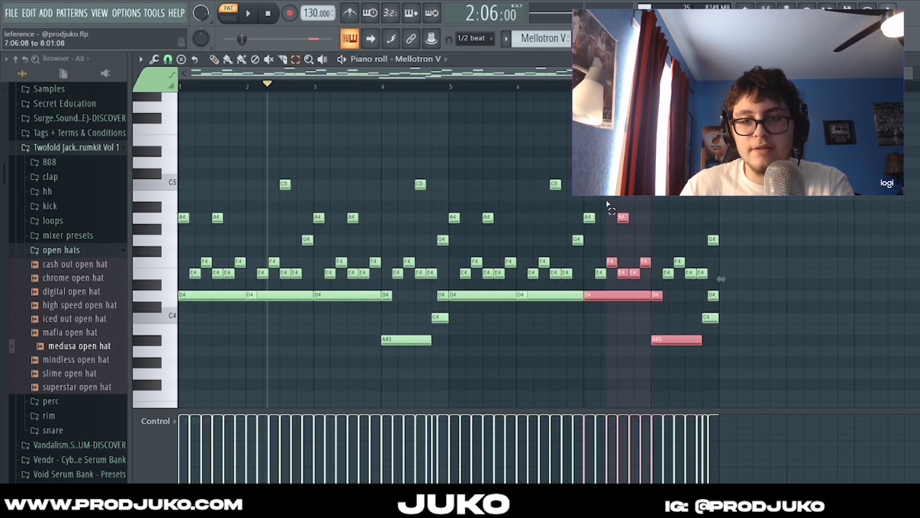
click(721, 279)
scroll(521, 108, down, 3)
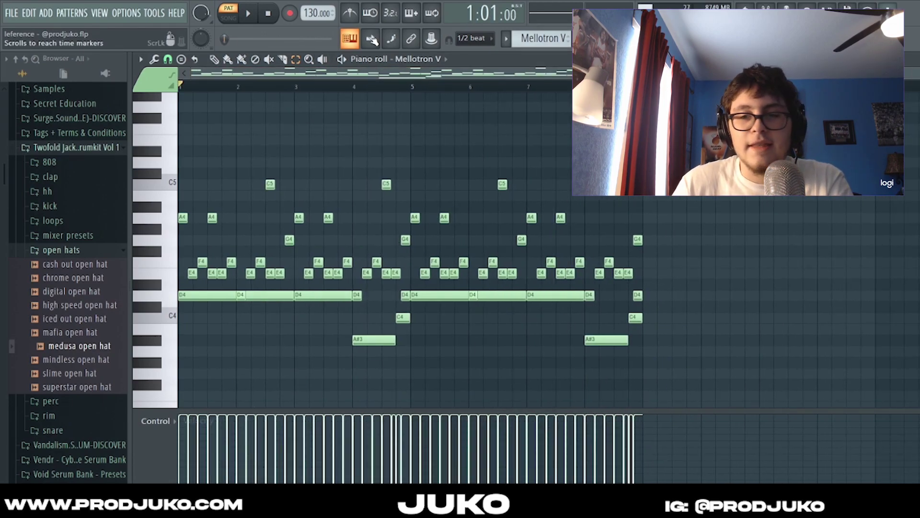
- Review HalfTime and the effects in the next two slots of mixer Insert 1
key(F9)
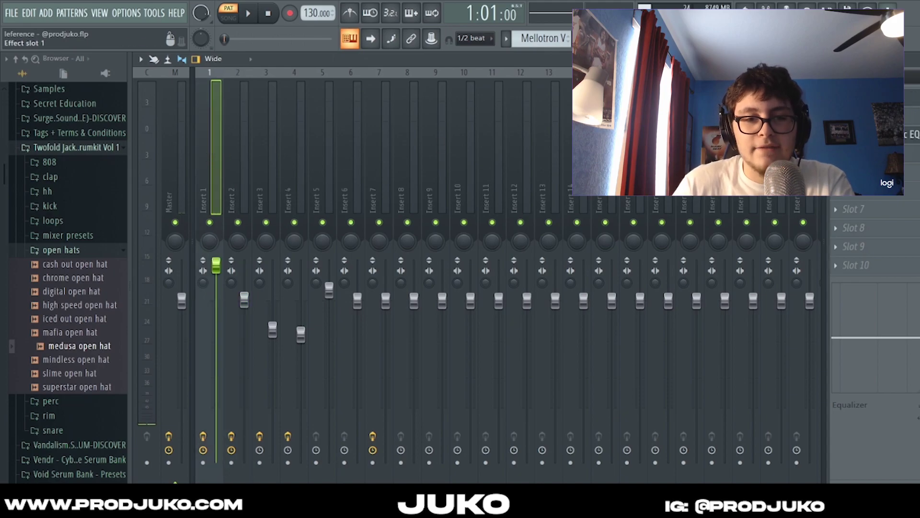
click(858, 97)
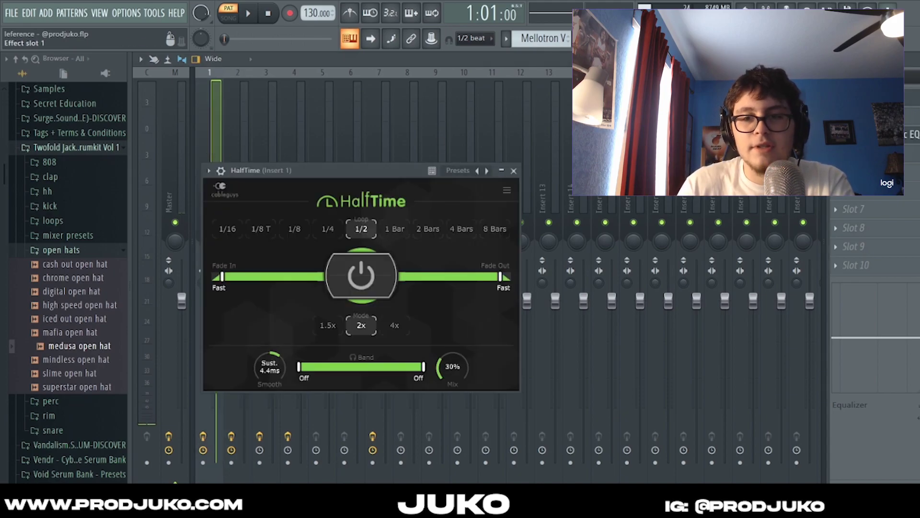
click(513, 170)
click(858, 115)
click(548, 187)
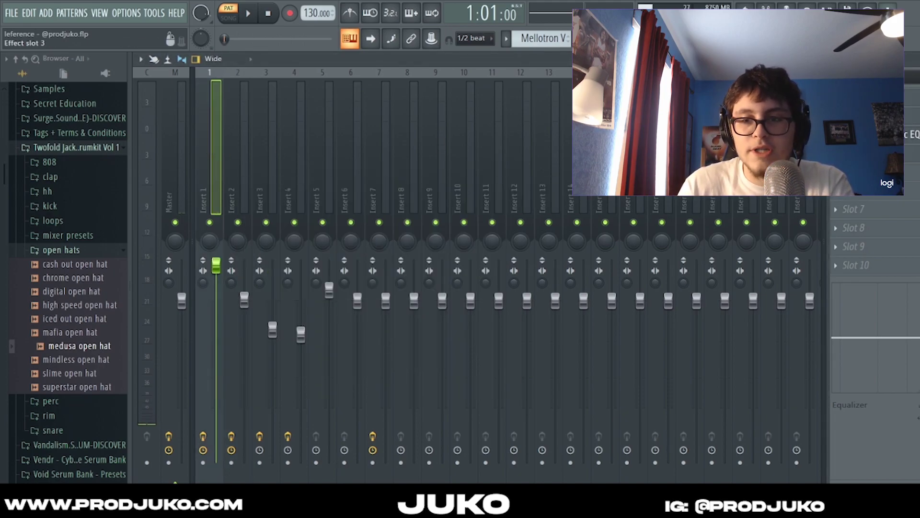
click(858, 134)
click(672, 203)
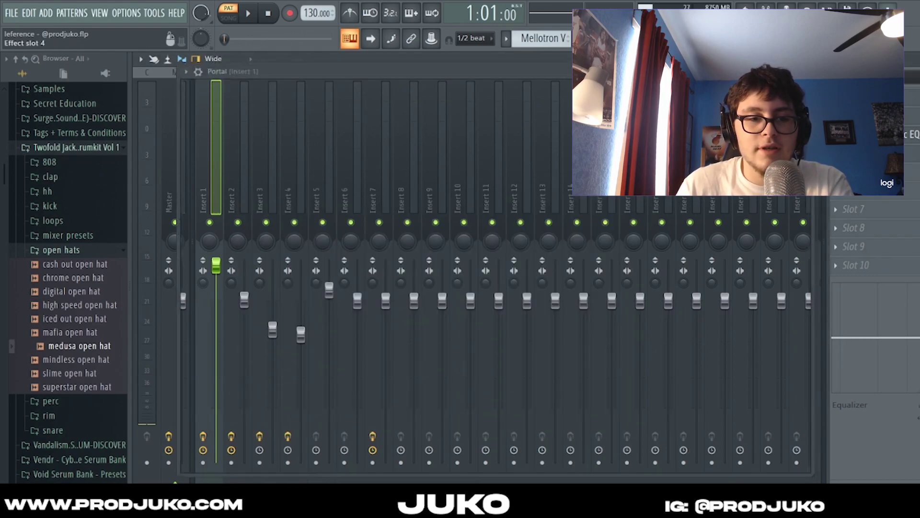
- Look through the preset categories of the Portal effect on mixer Insert 1
click(858, 153)
click(619, 120)
scroll(304, 294, down, 5)
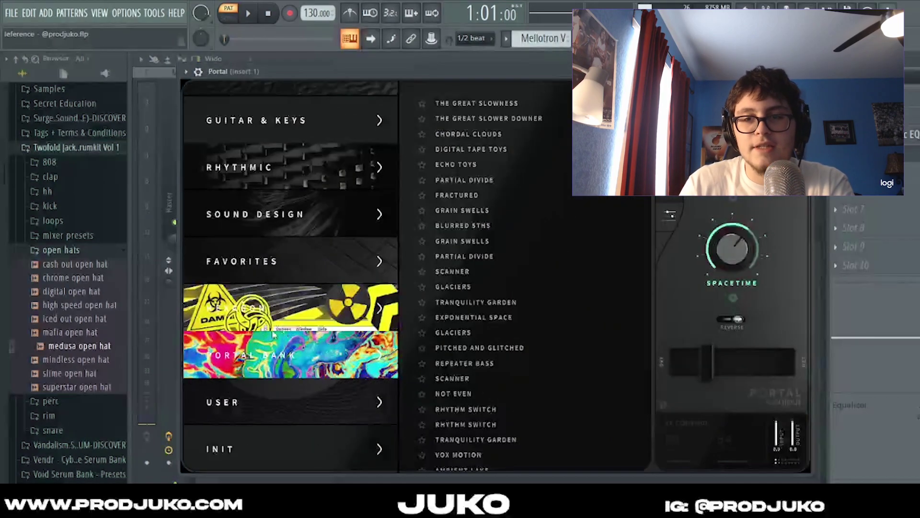
key(Escape)
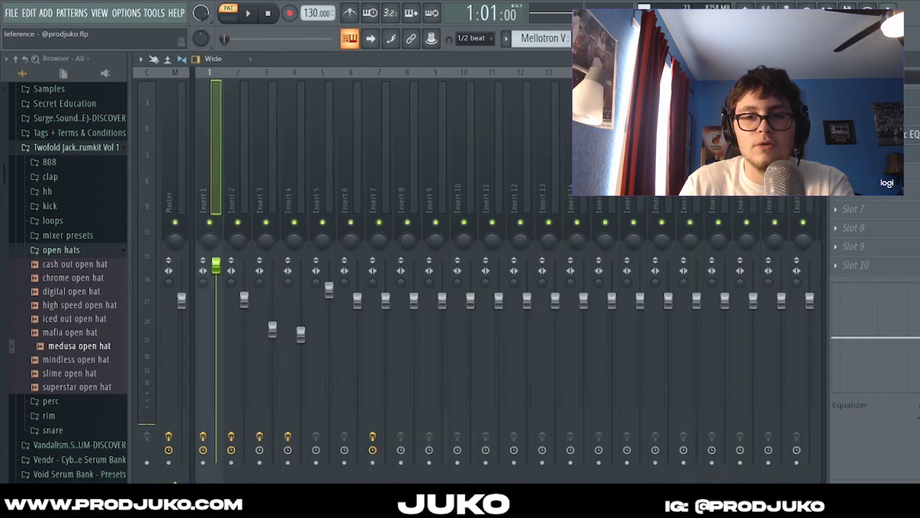
click(858, 153)
key(Escape)
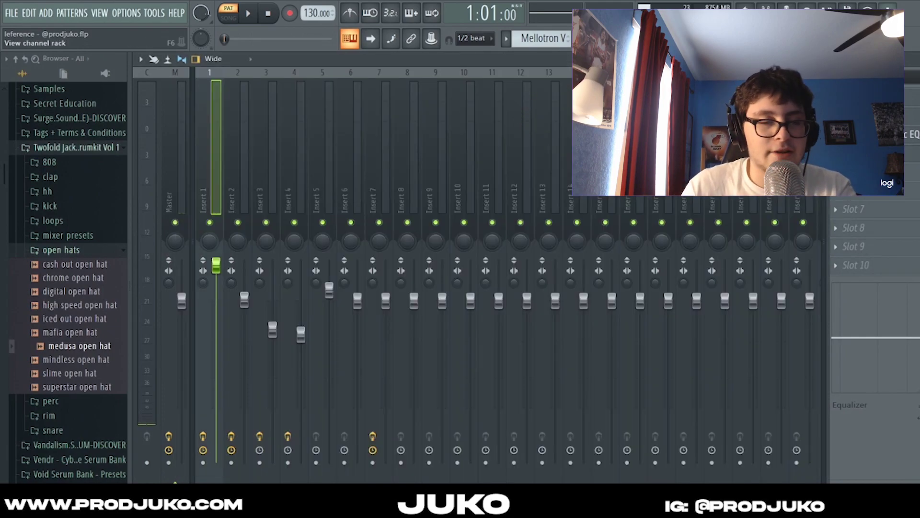
- Examine the melody of the second Mellotron V channel and check the preset loaded in its instrument
key(F6)
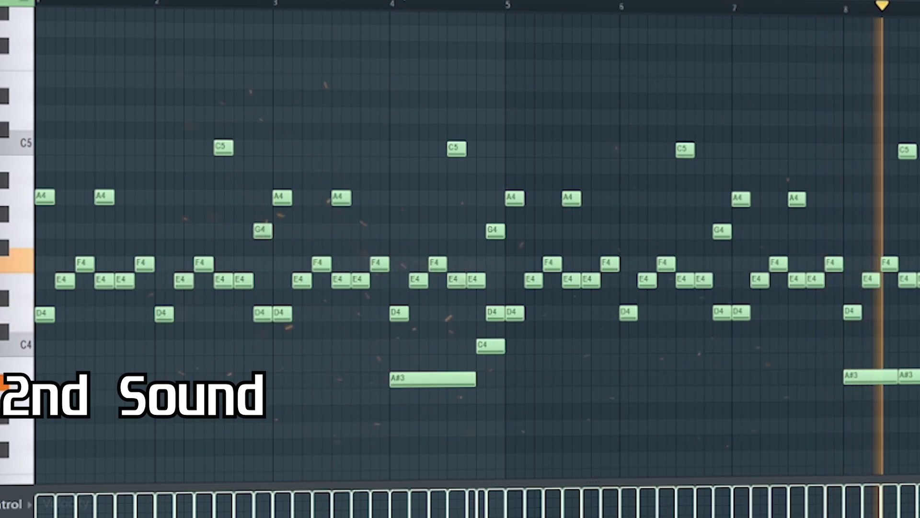
key(space)
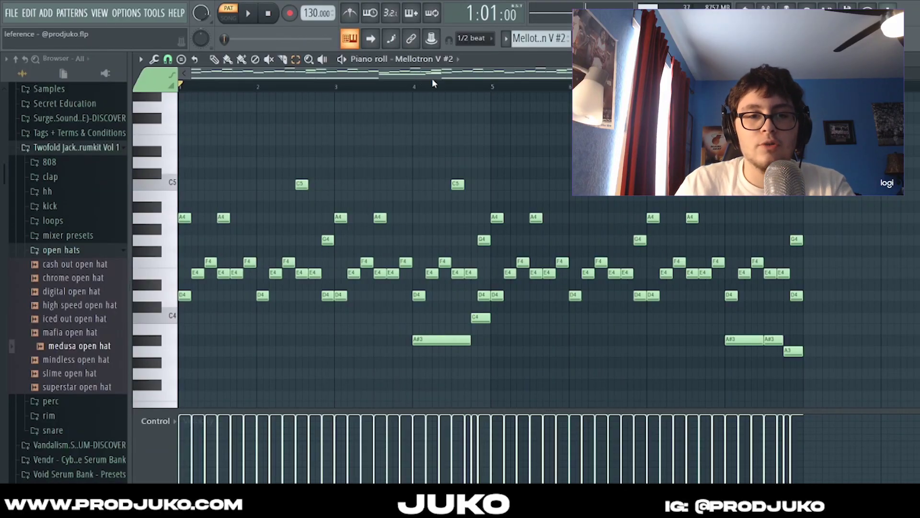
scroll(434, 80, up, 1)
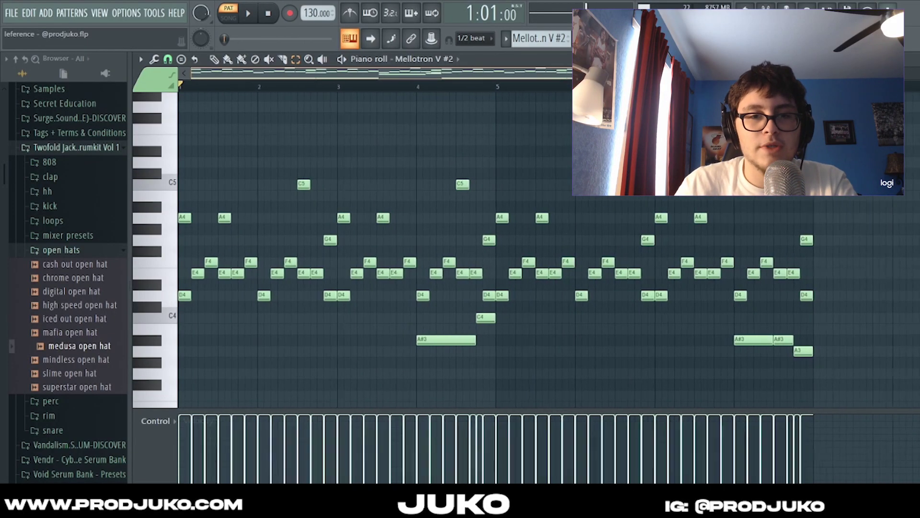
click(438, 60)
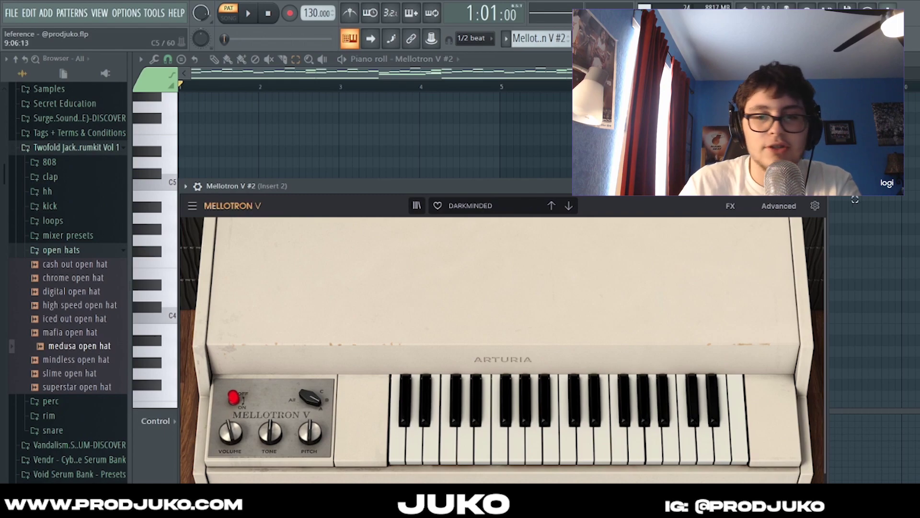
key(Escape)
- Review the settings of Fruity Parametric EQ 2, HalfTime and Fruity Reeverb 2 on mixer Insert 2
key(F9)
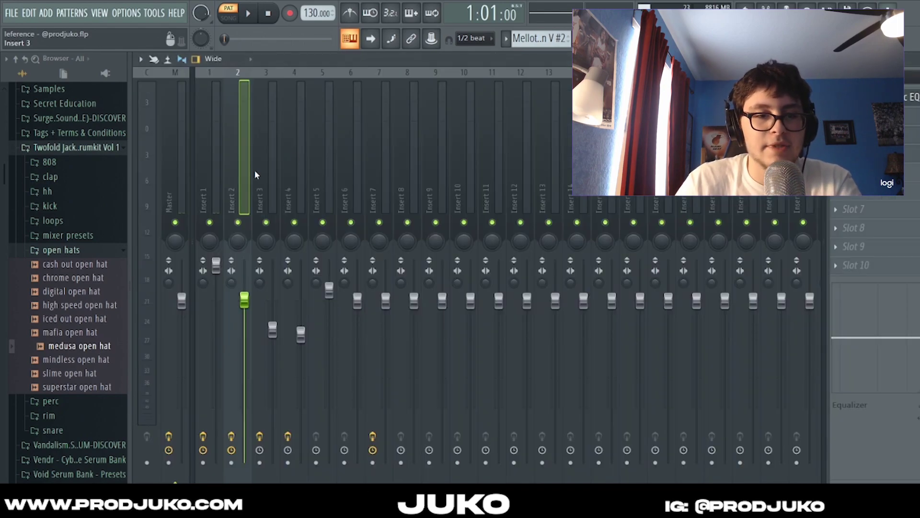
click(858, 116)
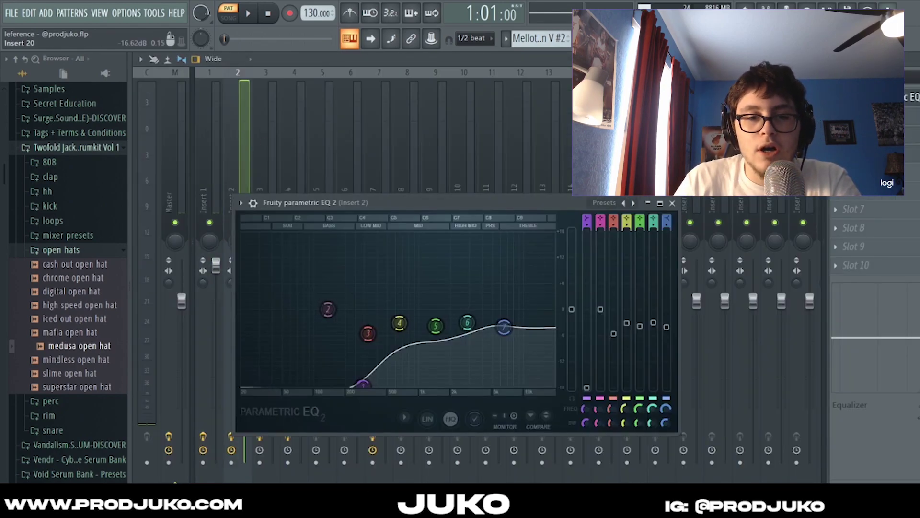
drag(421, 213, 432, 210)
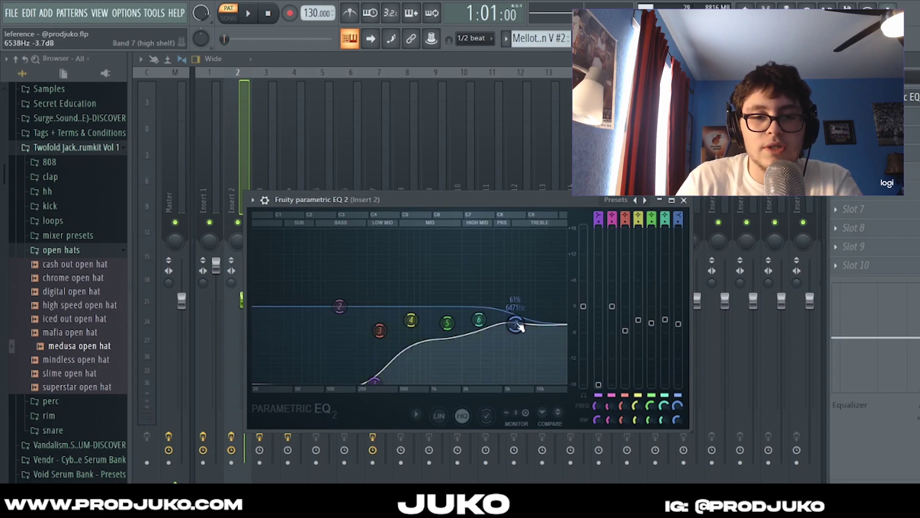
click(686, 200)
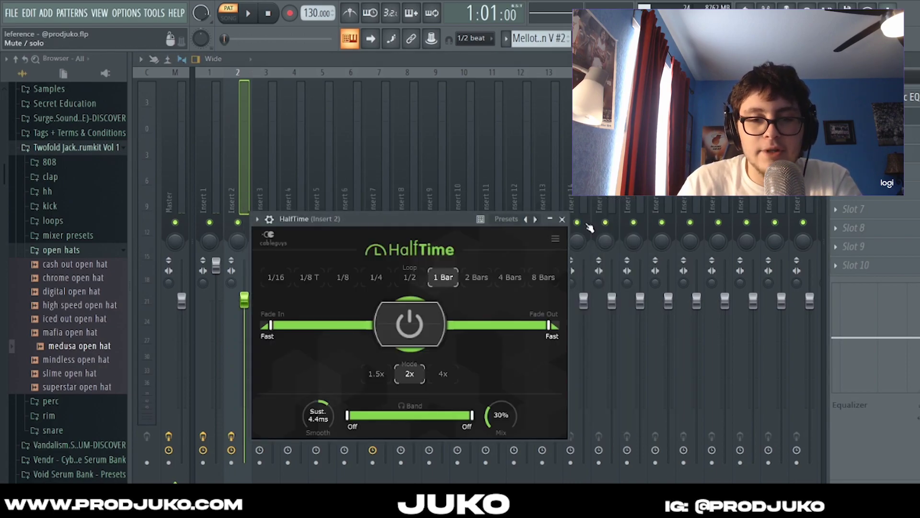
click(563, 219)
click(858, 134)
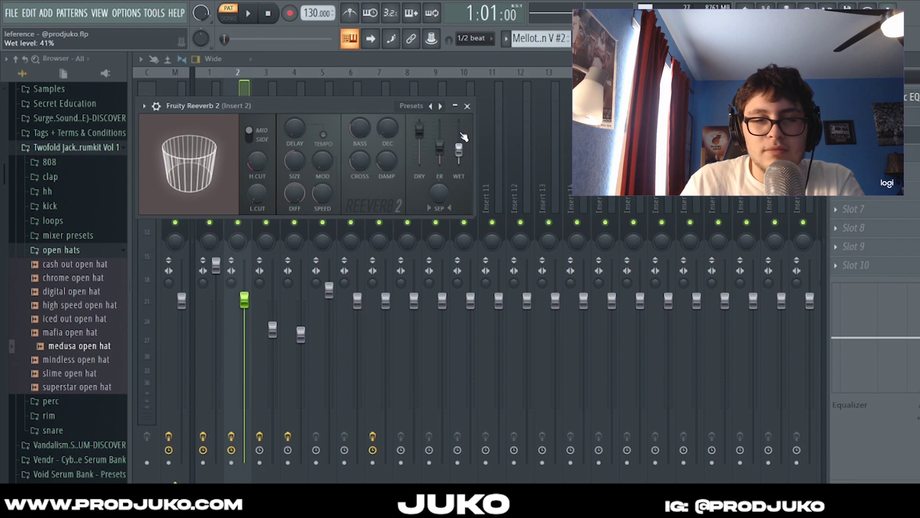
click(467, 106)
click(858, 153)
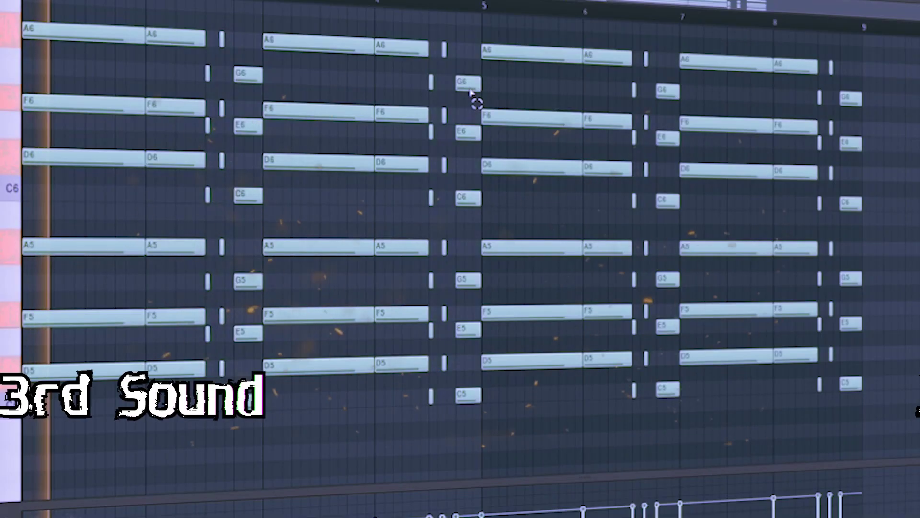
- Check the Session Horns Pro performance loaded in Kontakt on the third sound's channel
scroll(470, 91, down, 2)
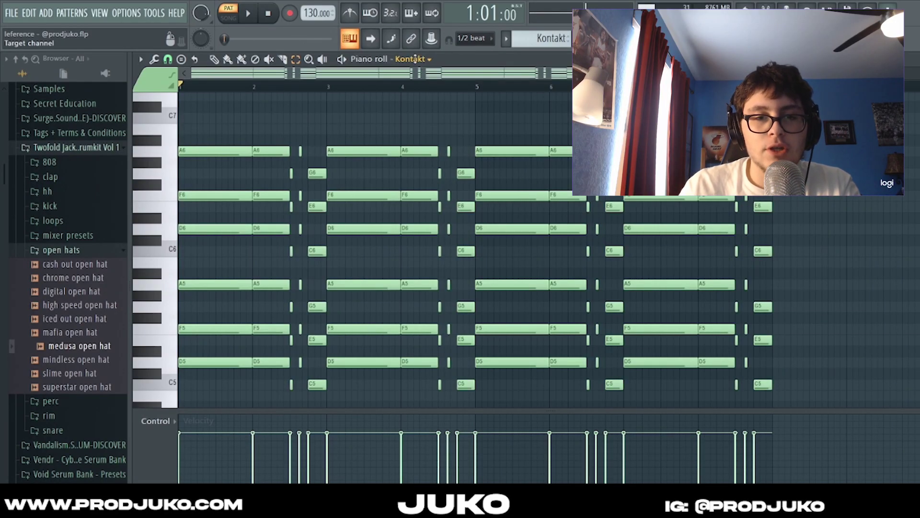
click(411, 59)
drag(530, 199, 482, 117)
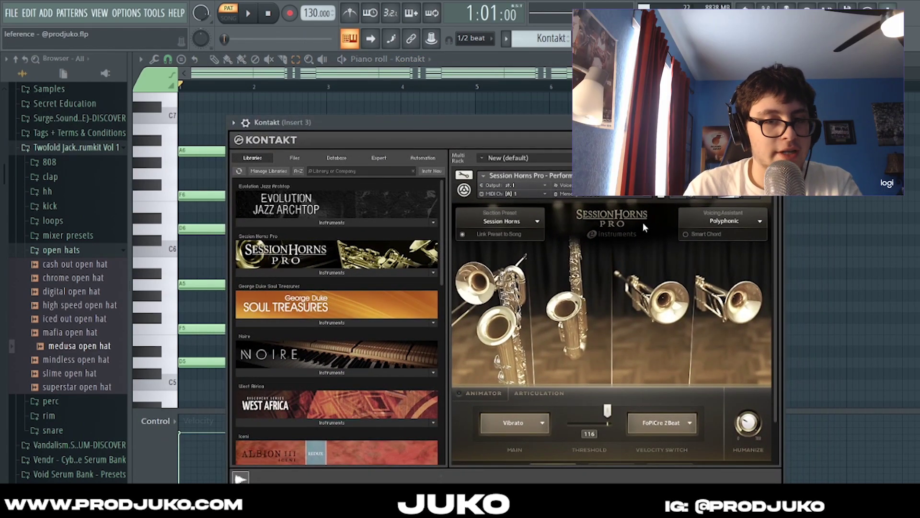
mouse_move(543, 138)
mouse_down()
mouse_move(509, 134)
mouse_move(541, 149)
mouse_up()
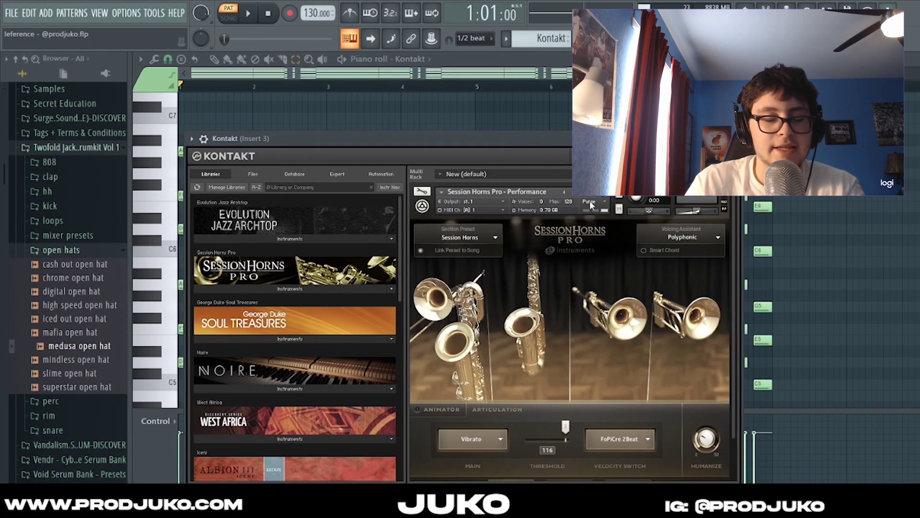
click(471, 83)
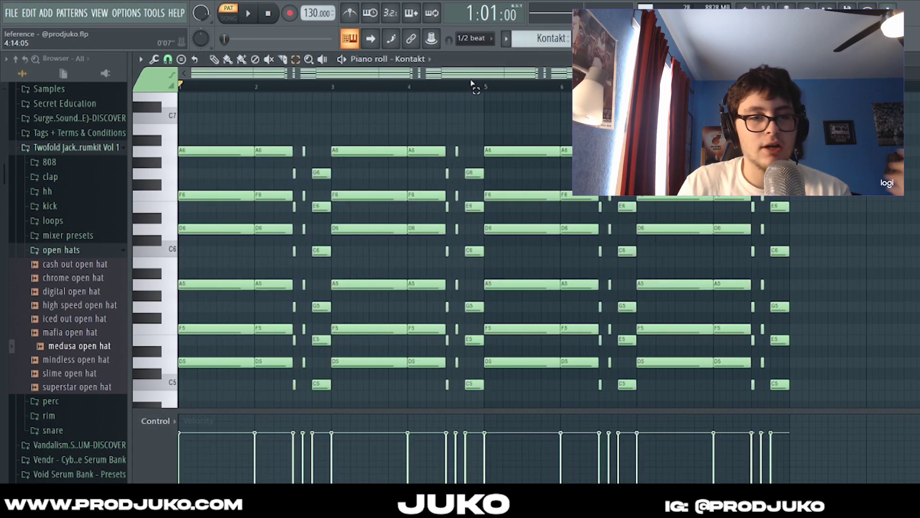
- Select the upper-octave A6, F6 and D6 notes of the first long Kontakt chords to examine their voicing
drag(216, 149, 232, 298)
drag(215, 366, 265, 297)
scroll(269, 299, up, 2)
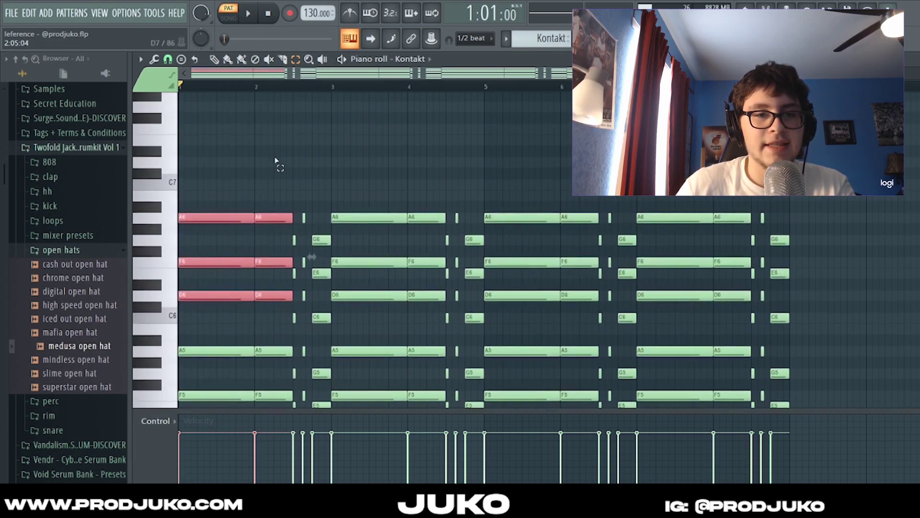
scroll(277, 171, up, 2)
scroll(277, 171, down, 3)
- Select the short chord stabs in bar 2 of the Kontakt pattern to inspect their notes
drag(244, 147, 267, 391)
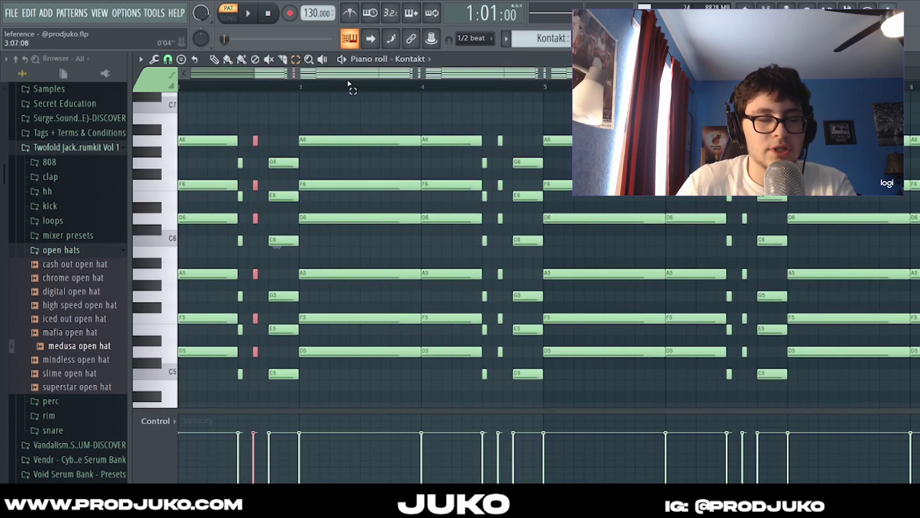
scroll(349, 85, down, 2)
ctrl+click(338, 139)
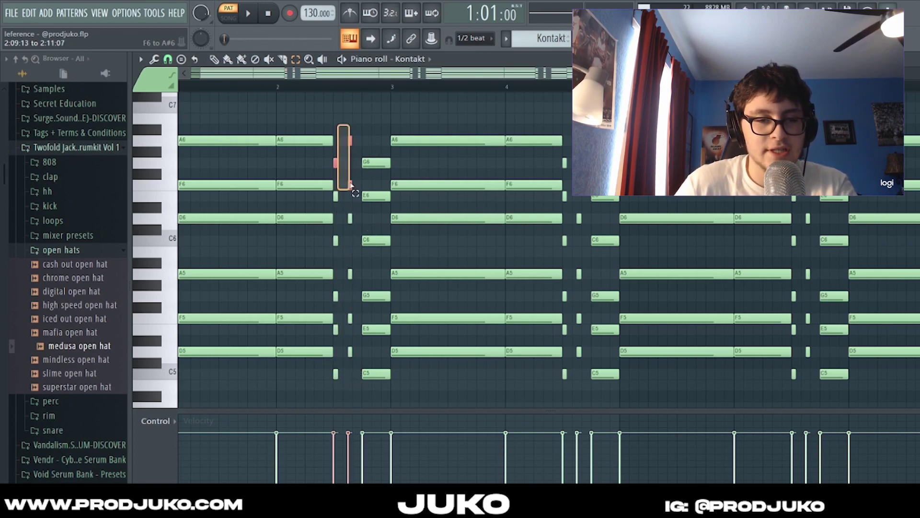
drag(349, 406, 349, 408)
- Examine the chord closing bar 2 of the Kontakt pattern and how the chord sequence repeats in the following bars
drag(365, 135, 386, 368)
scroll(411, 363, up, 3)
scroll(395, 88, down, 3)
drag(366, 117, 689, 411)
click(756, 240)
scroll(473, 84, down, 1)
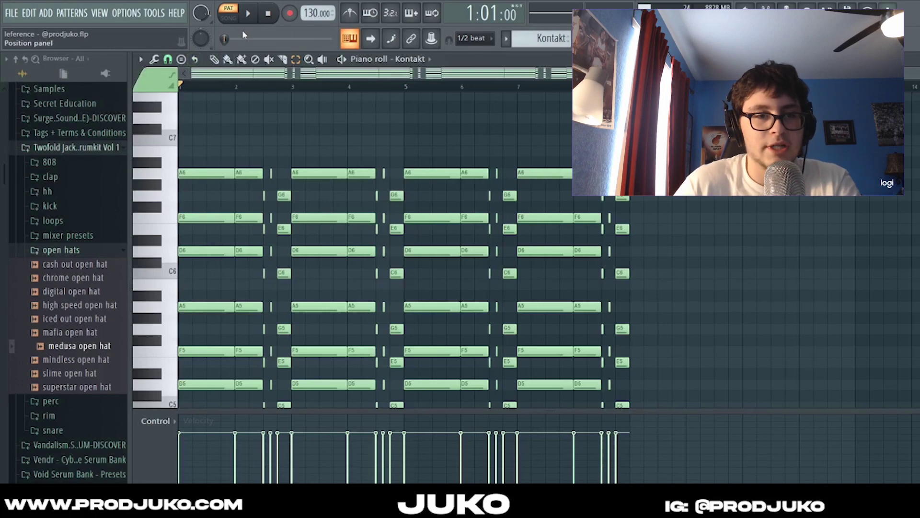
- Review the mixer effects on Insert 3, including Fruity Parametric EQ 2 and HalfTime
key(F9)
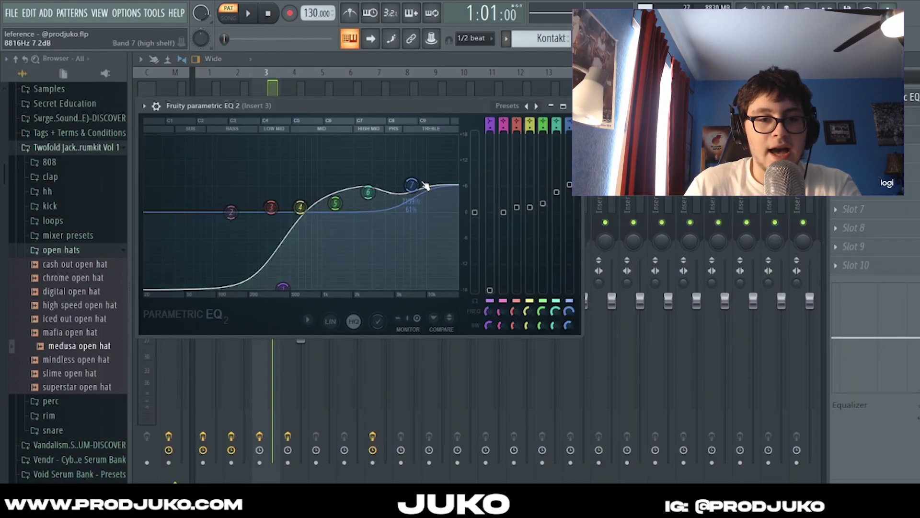
click(564, 105)
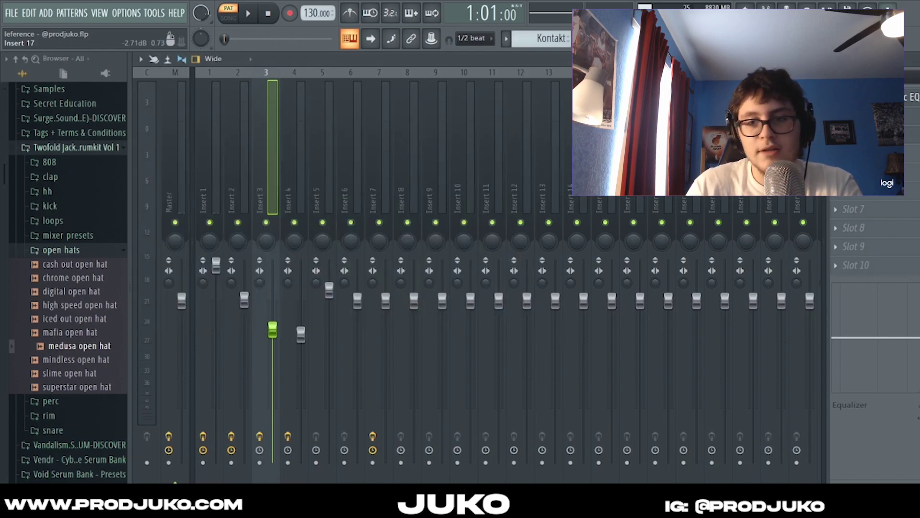
click(858, 115)
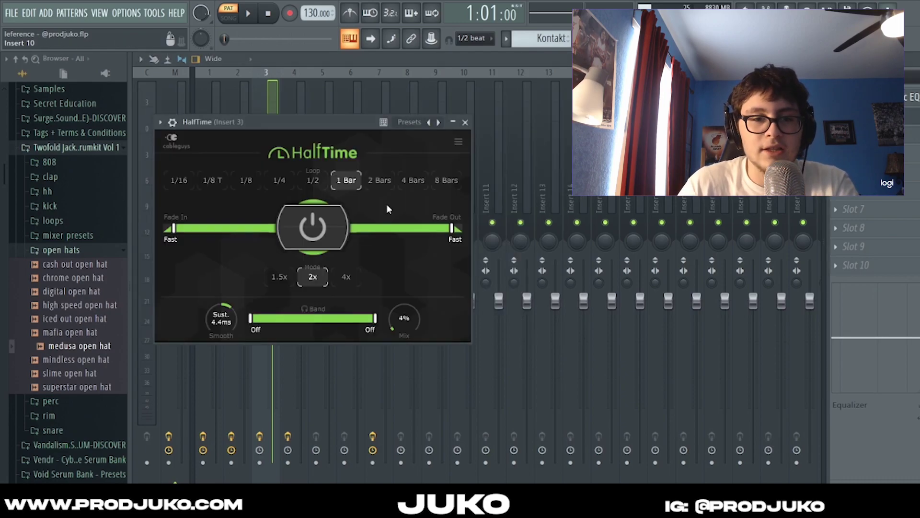
click(464, 123)
click(858, 135)
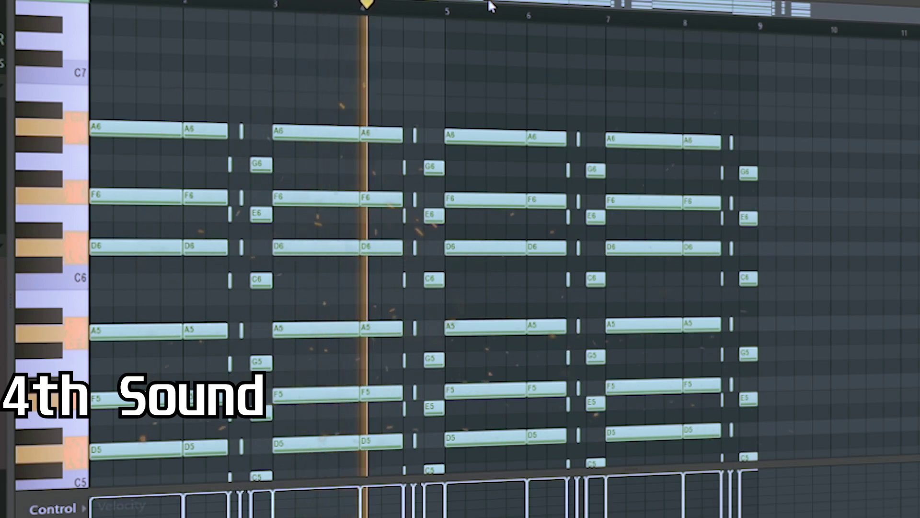
- Examine the fourth sound's chord pattern across its full note range, down to the low A#4 notes
scroll(509, 86, down, 3)
scroll(510, 91, down, 1)
scroll(596, 79, down, 1)
scroll(596, 78, up, 3)
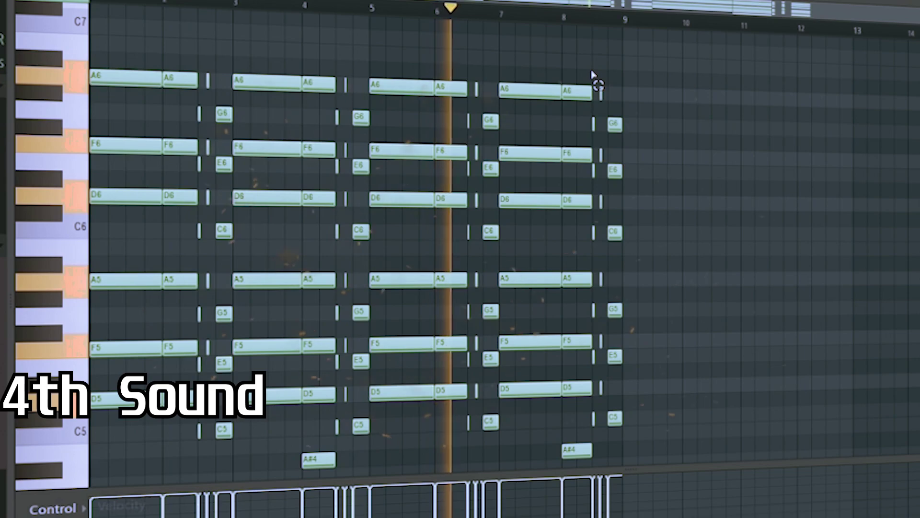
scroll(595, 79, up, 1)
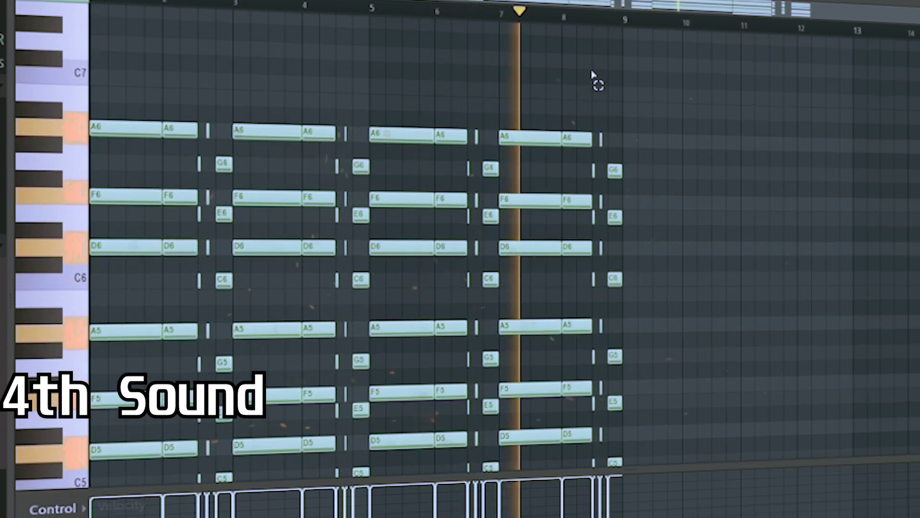
scroll(595, 76, down, 2)
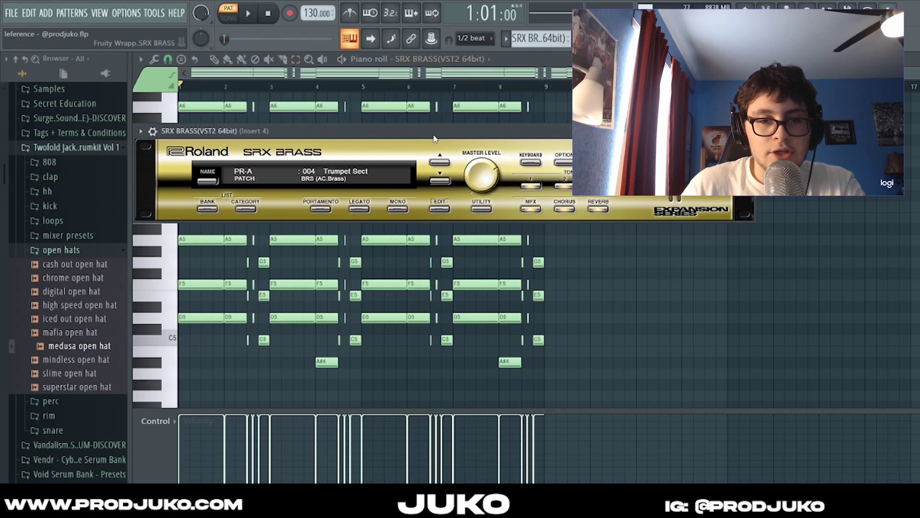
- Check the Trumpet Sect patch loaded in SRX BRASS on the fourth sound's channel
drag(232, 122, 259, 147)
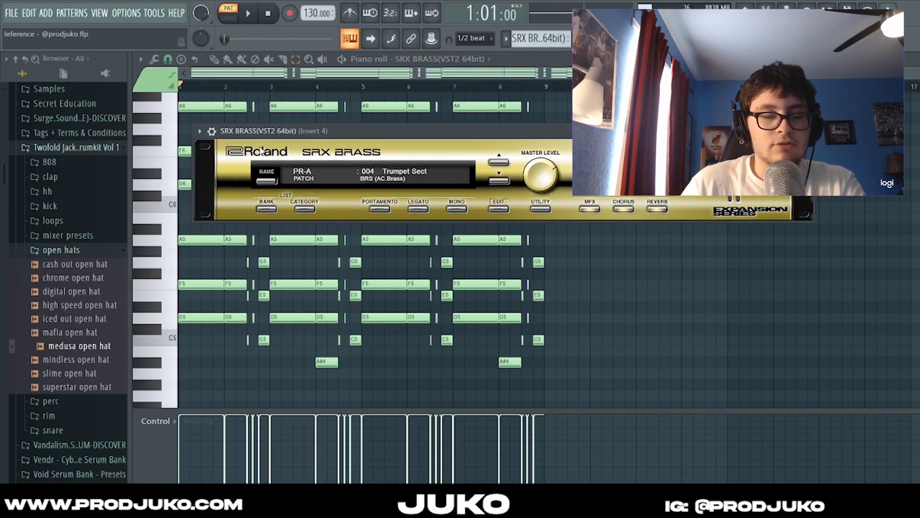
drag(356, 134, 391, 160)
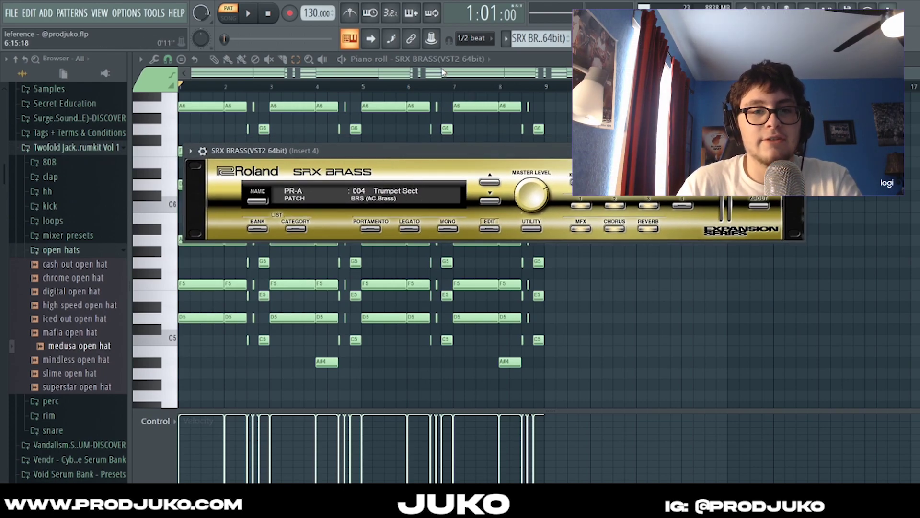
key(Escape)
- Review the Fruity Parametric EQ 2 and Fruity Reeverb 2 effects on mixer track Insert 4
key(F9)
click(263, 146)
click(294, 144)
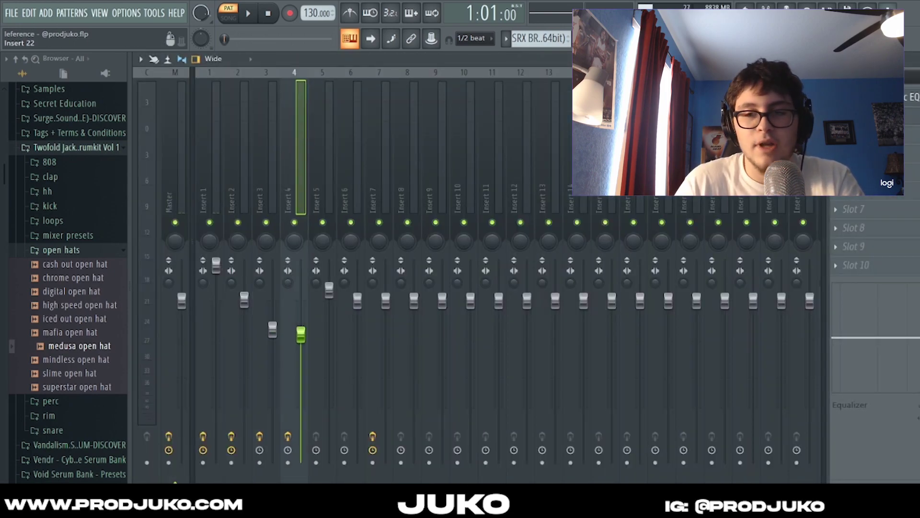
click(906, 104)
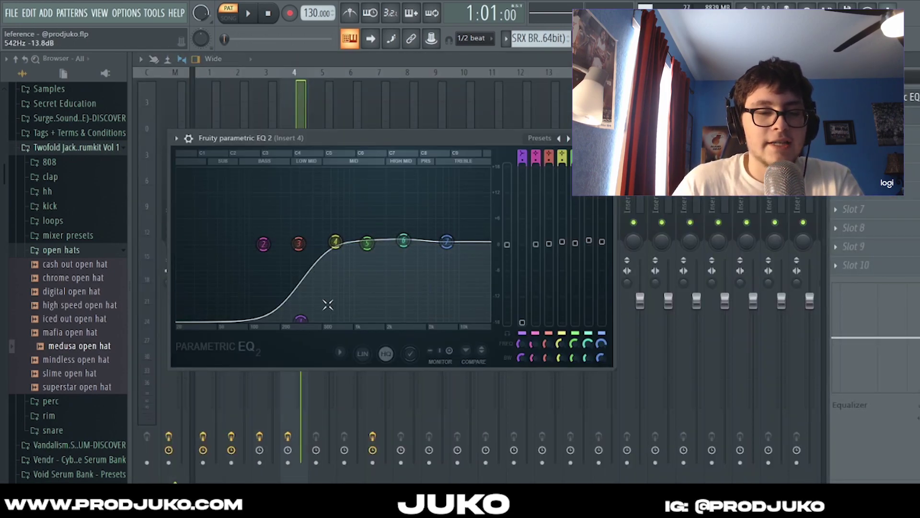
click(906, 115)
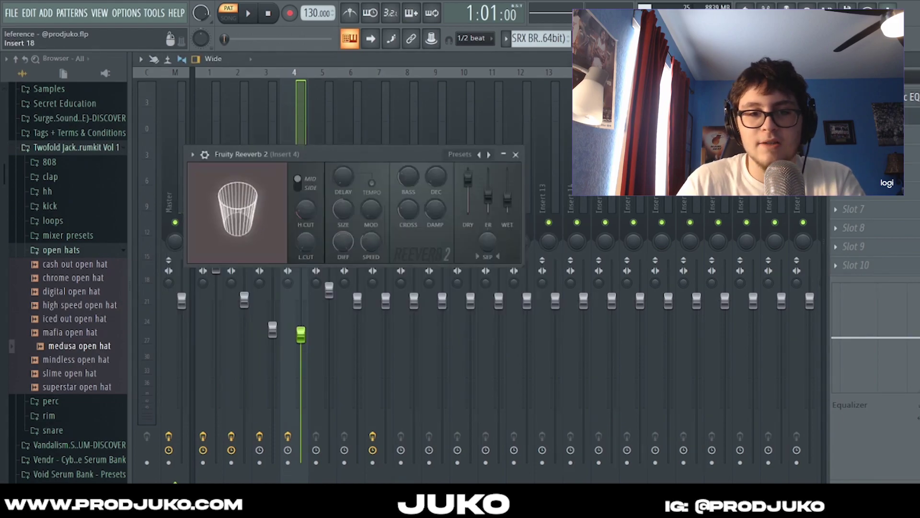
click(516, 154)
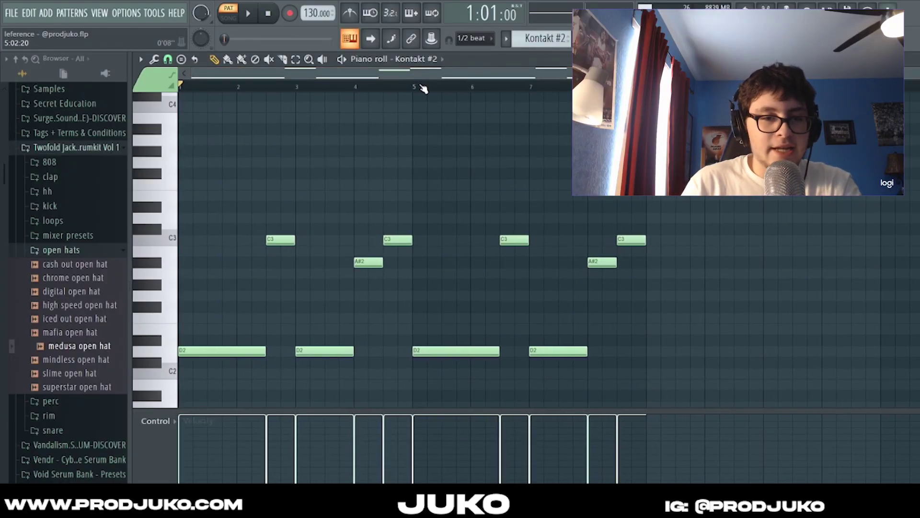
- Select the C3 and A#2 notes in the first four bars of the Kontakt #2 pattern to inspect them
scroll(423, 90, up, 1)
drag(211, 224, 442, 268)
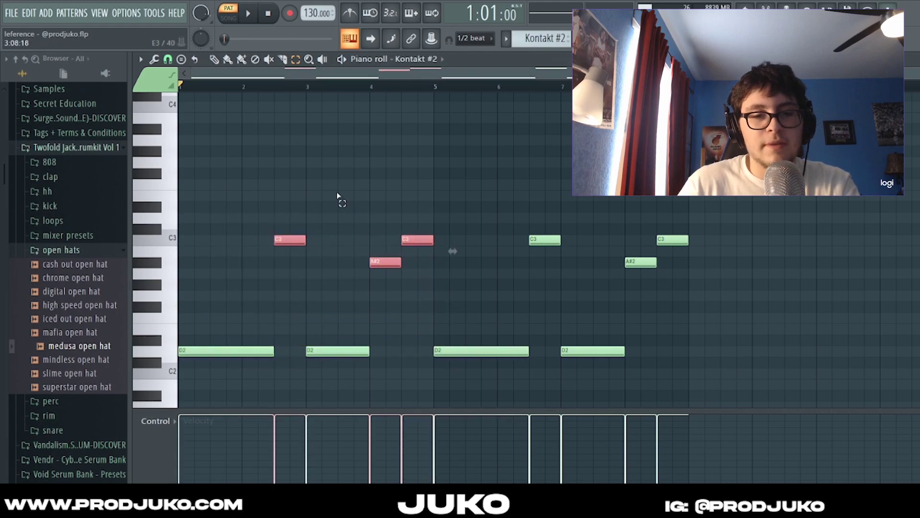
- Check the NOIRE Pure piano loaded in Kontakt #2 and its mixer track Insert 5, and return to the playlist
click(418, 61)
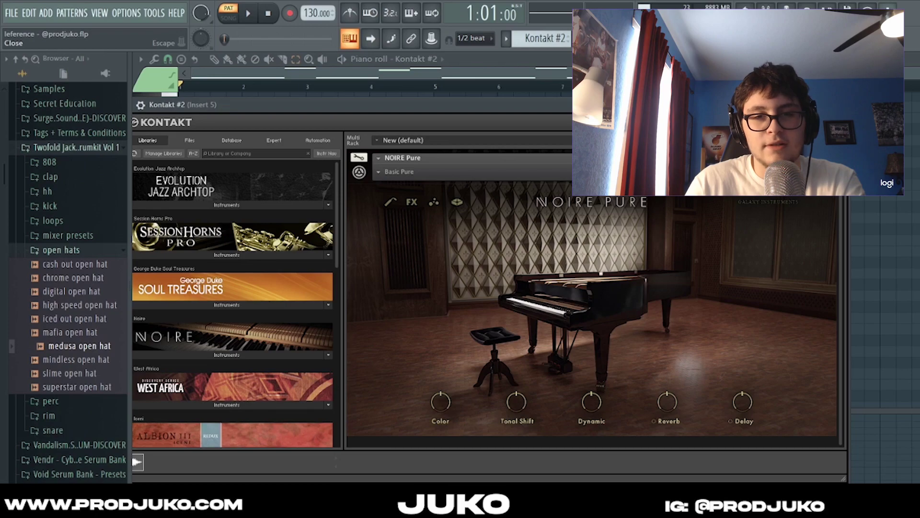
key(Escape)
key(F9)
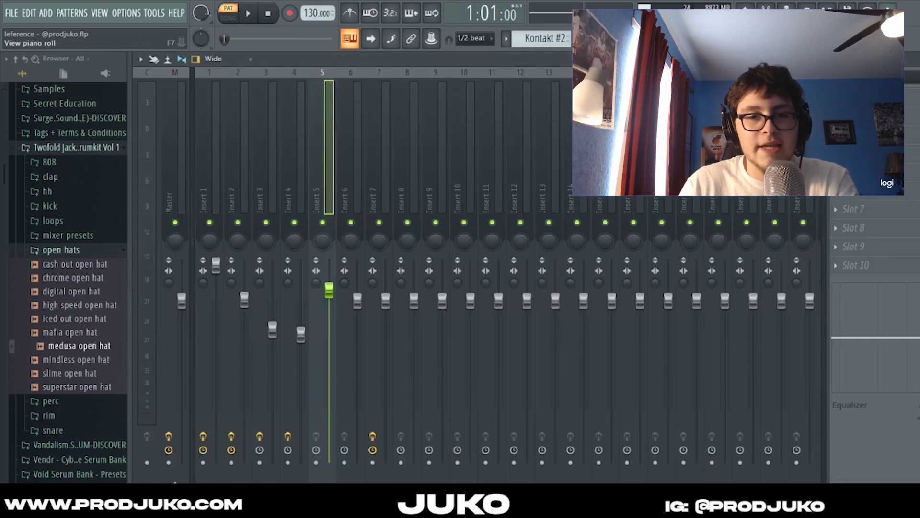
key(F6)
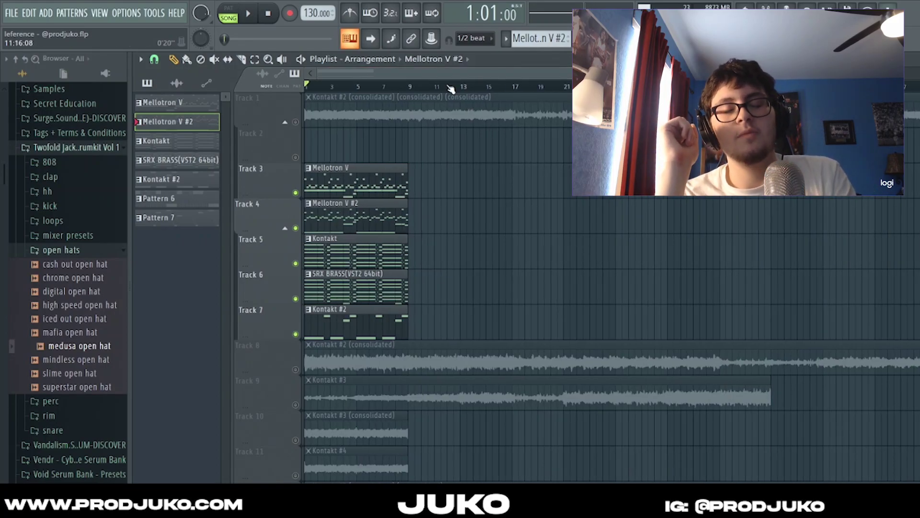
- Solo Track 8 in the playlist and inspect the sample settings of its Kontakt #2 (consolidated) audio clip
scroll(452, 88, up, 1)
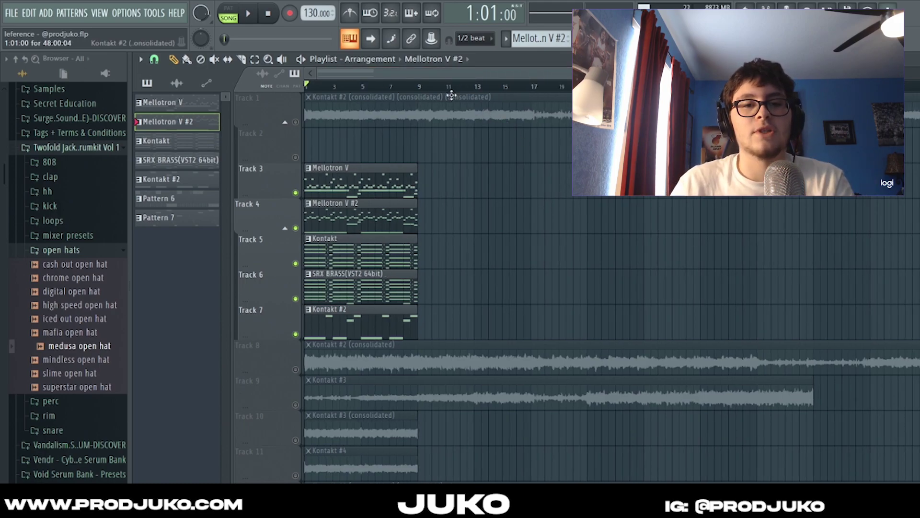
scroll(317, 303, down, 1)
right_click(295, 334)
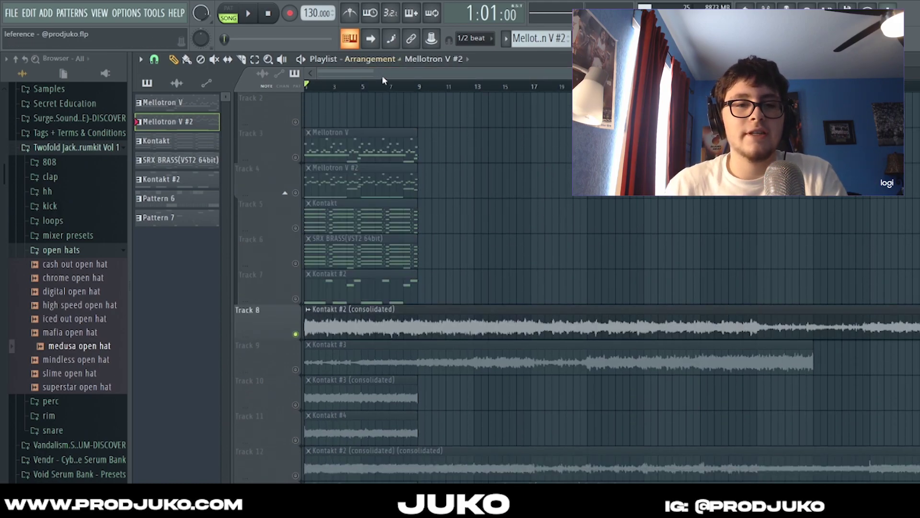
click(382, 72)
key(space)
drag(421, 76, 335, 75)
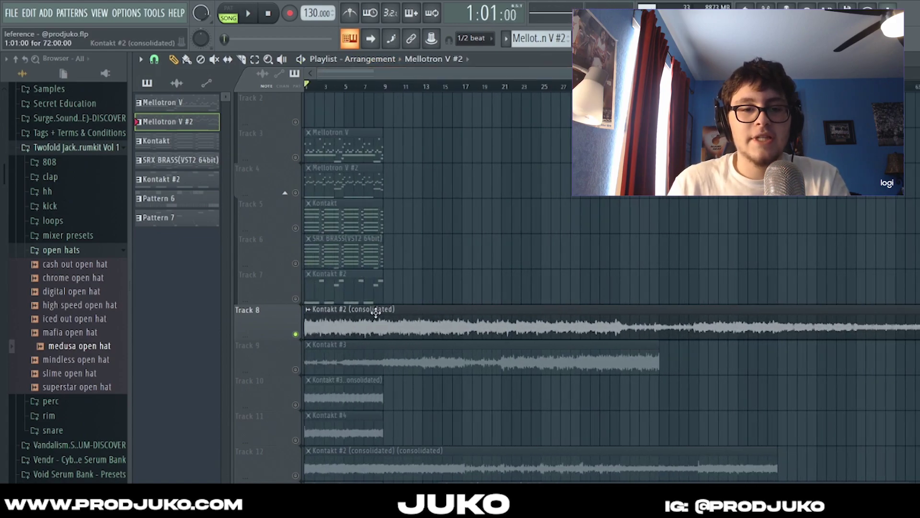
double_click(351, 326)
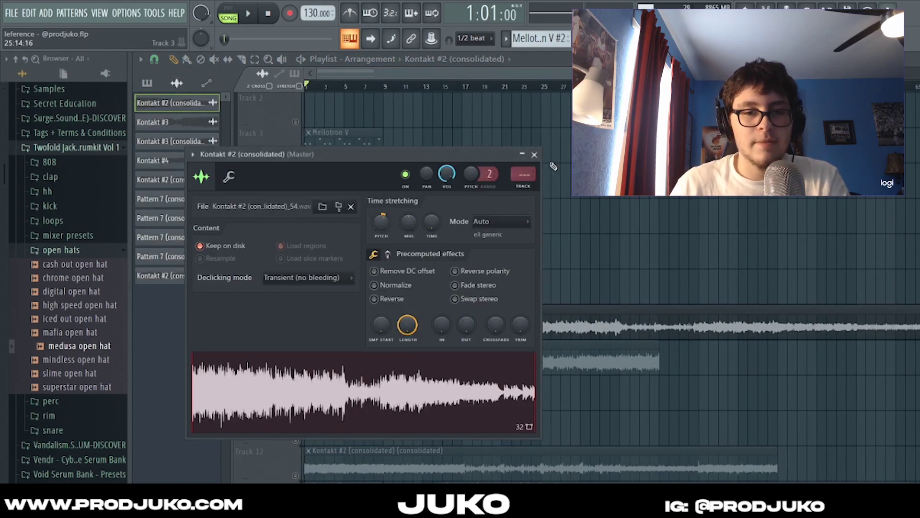
click(535, 155)
- Solo Track 9 and inspect the reverse and time-stretching settings of its Kontakt #3 audio clip
scroll(298, 269, down, 3)
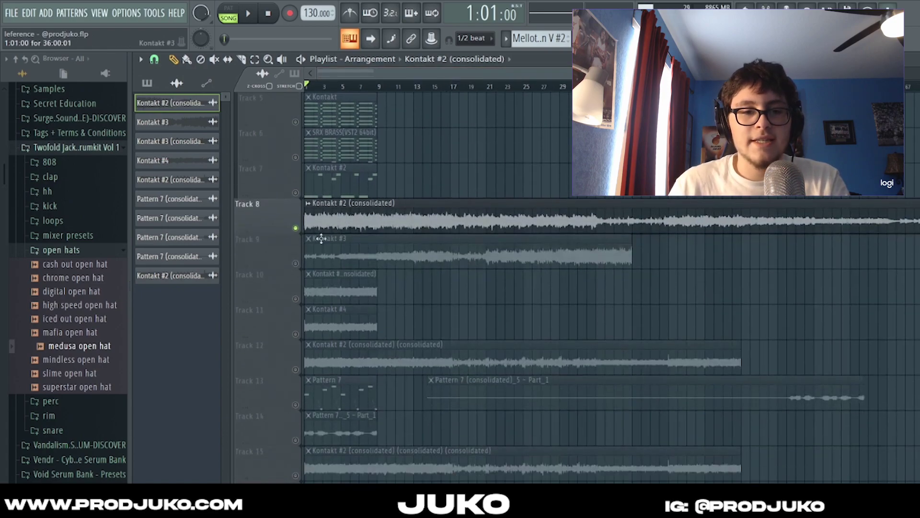
right_click(295, 263)
double_click(432, 252)
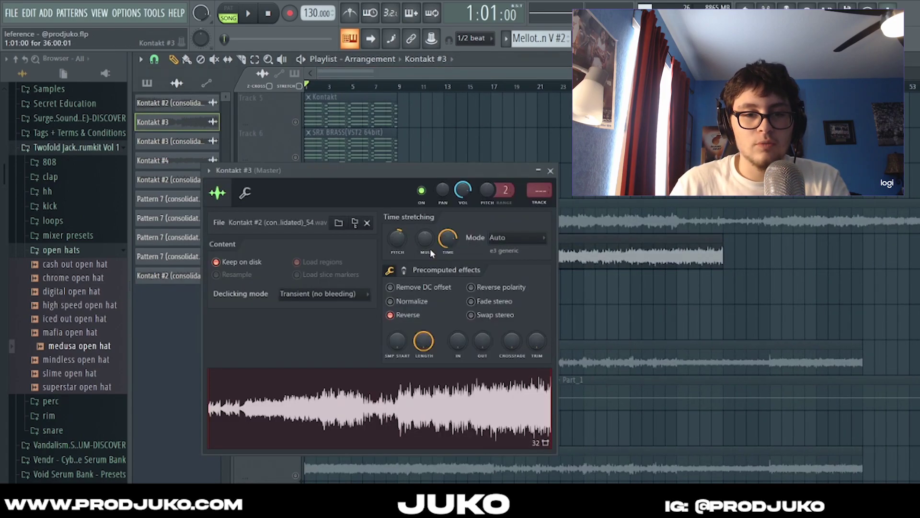
click(388, 85)
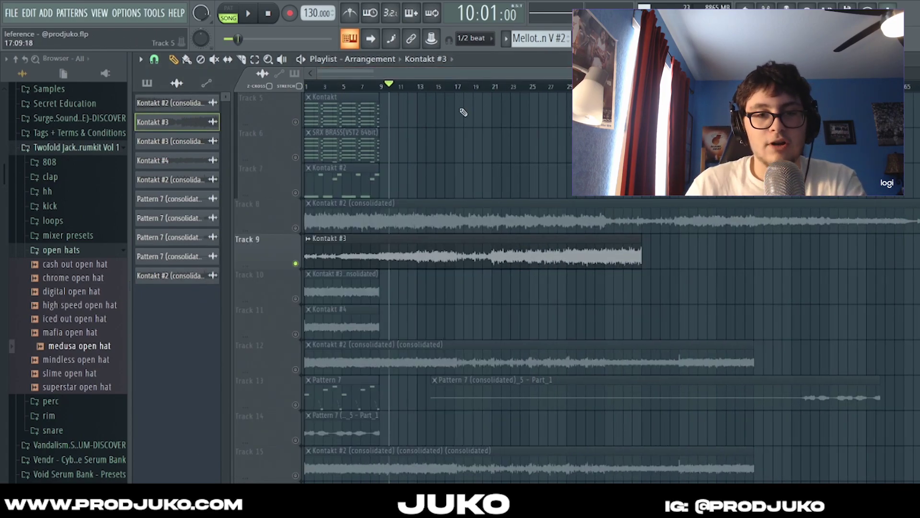
- Solo Track 10, inspect the sample settings of its Kontakt #3 (consolidated) clip and listen to it
scroll(288, 244, down, 1)
right_click(295, 264)
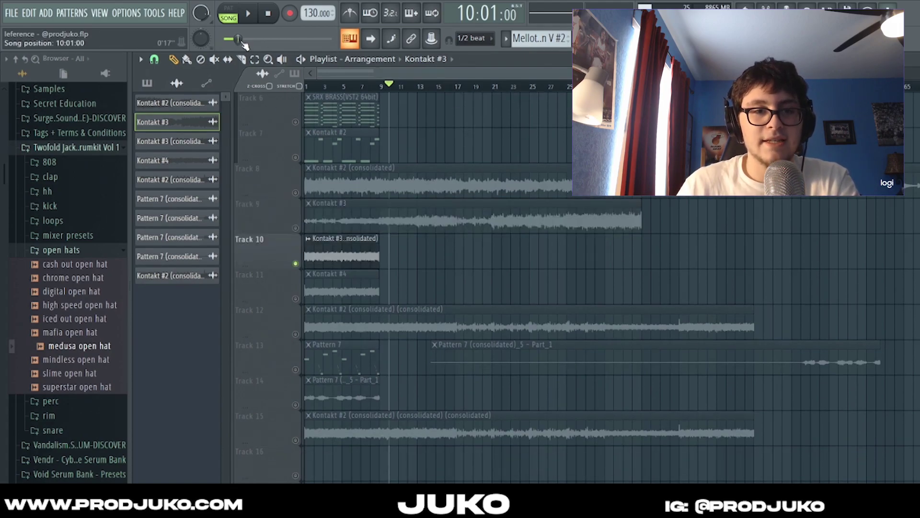
double_click(324, 244)
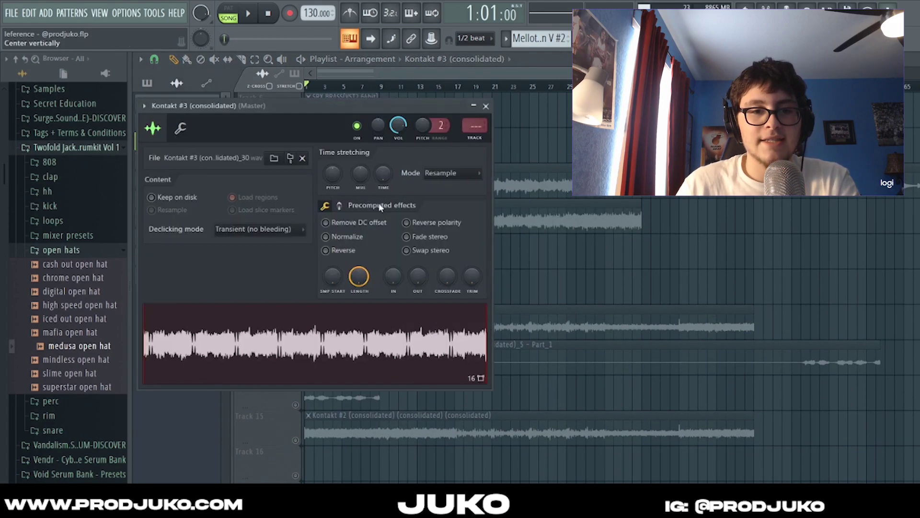
click(485, 106)
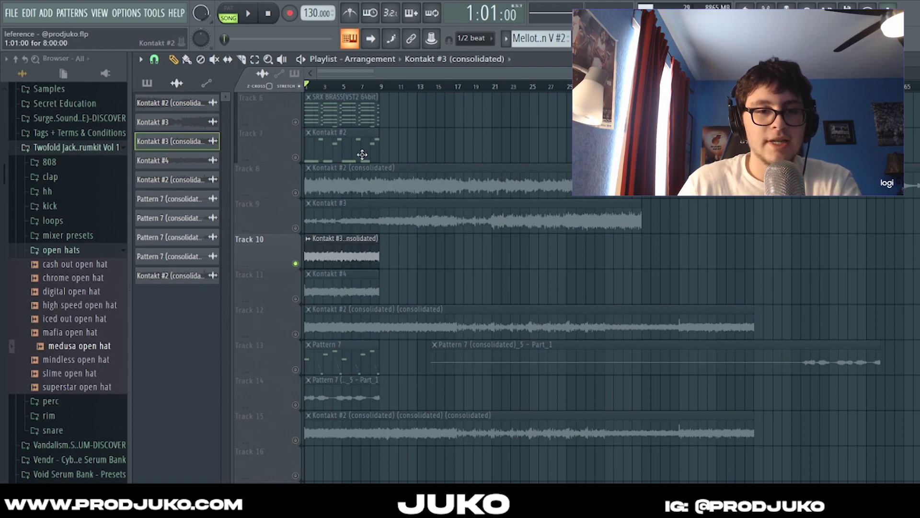
scroll(432, 72, up, 3)
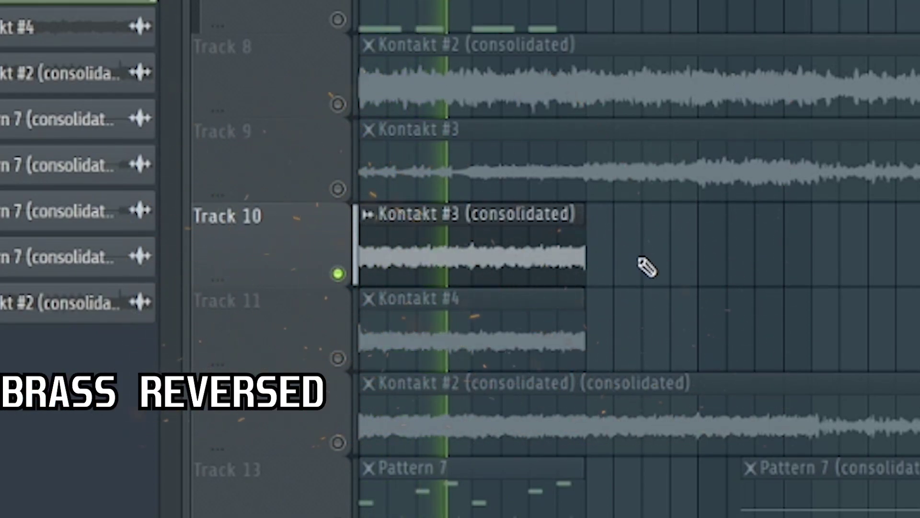
click(808, 244)
right_click(807, 245)
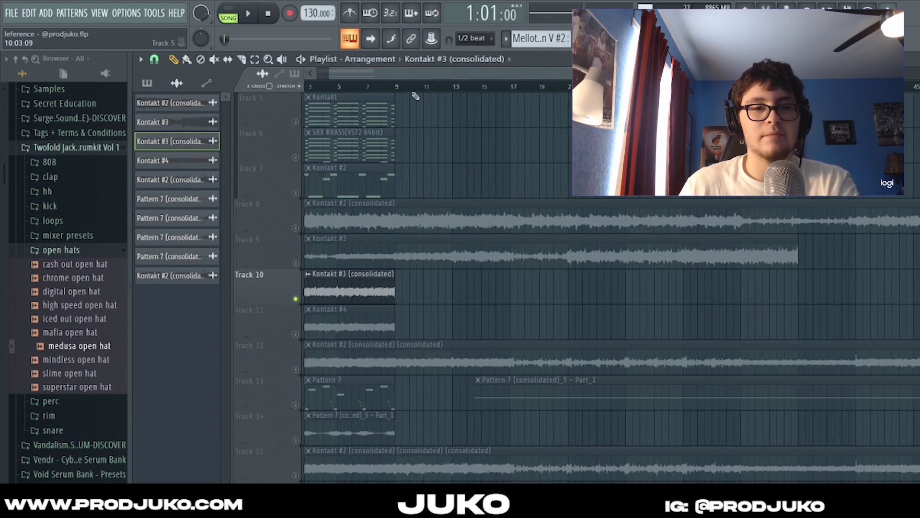
- Inspect the Kontakt #4 audio clip on Track 11 and play back the soloed track from the start
scroll(377, 237, up, 1)
double_click(335, 326)
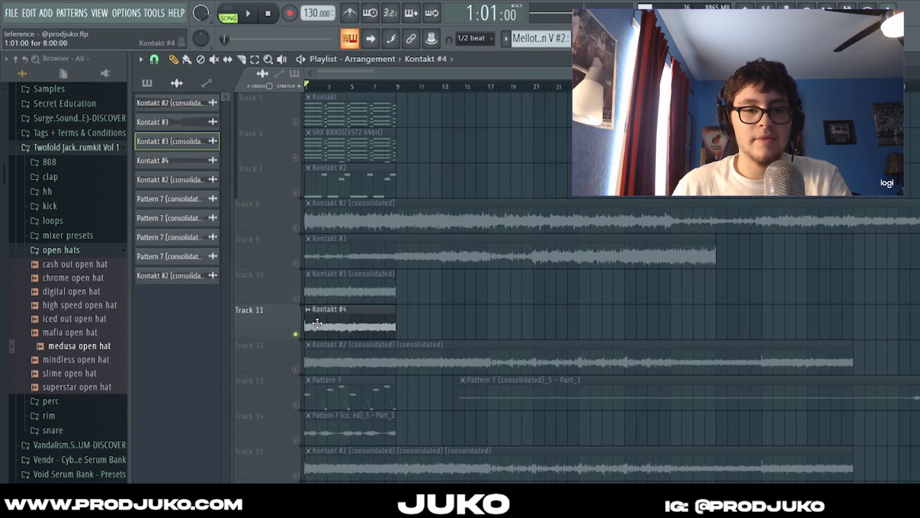
key(Escape)
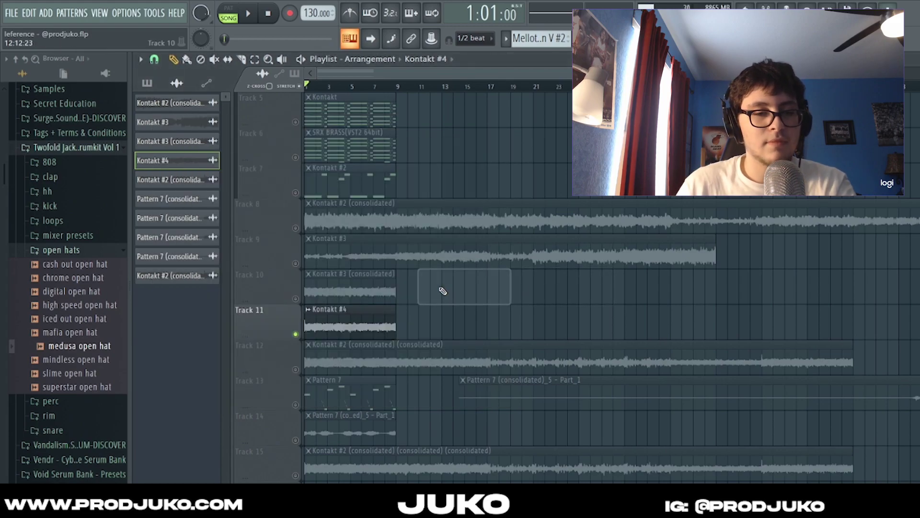
scroll(406, 82, up, 1)
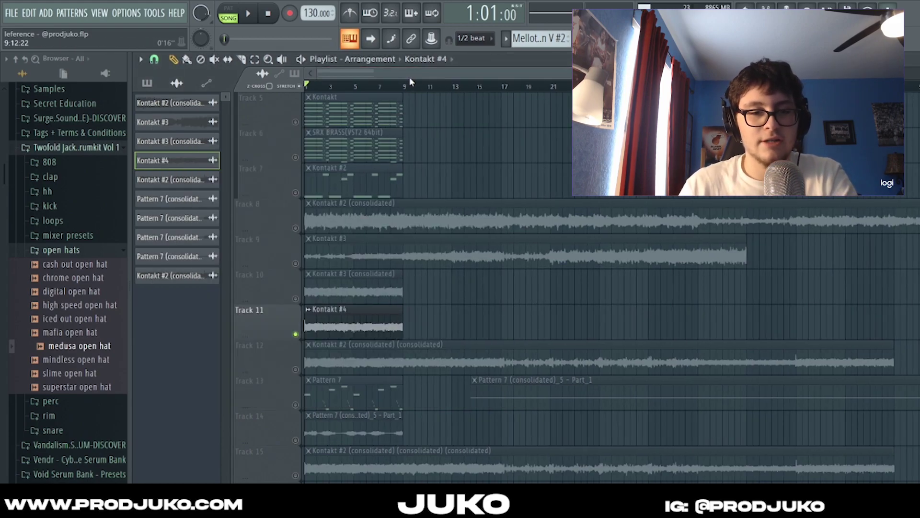
key(space)
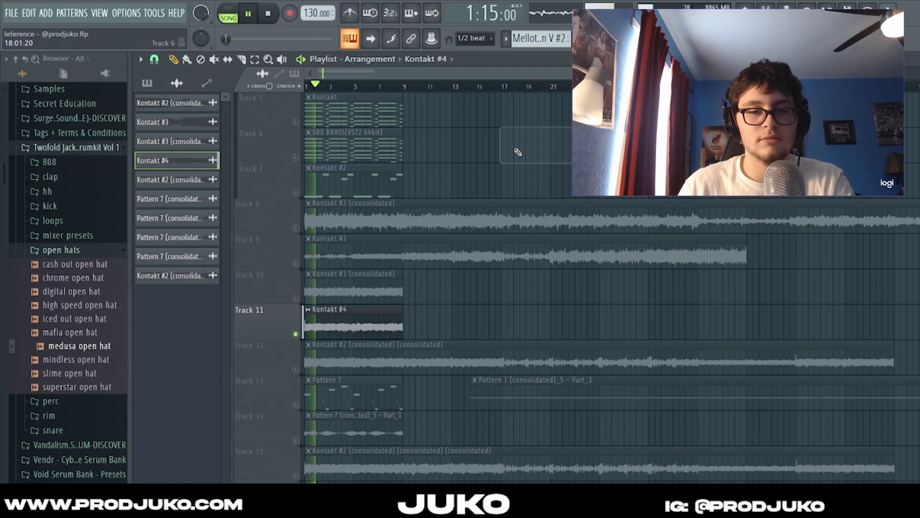
key(space)
- Inspect the time-stretching and sample settings of the Kontakt #2 (consolidated) (consolidated) audio clip on Track 12
scroll(479, 192, down, 1)
double_click(424, 288)
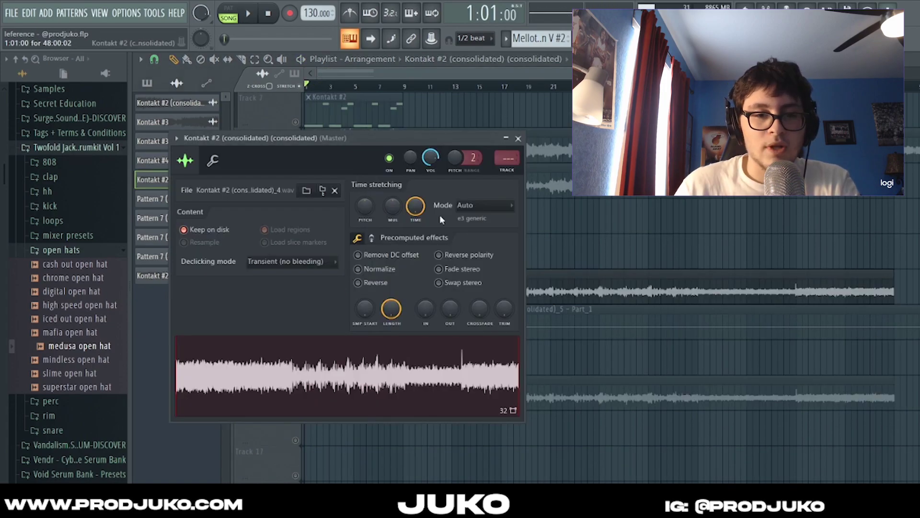
click(519, 138)
scroll(424, 86, down, 3)
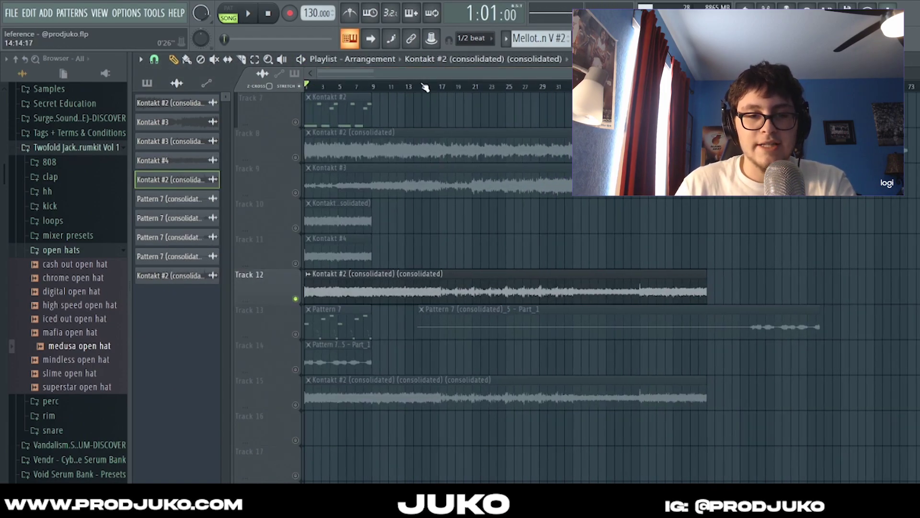
- Play back the soloed Track 12 and recheck the time-stretching and precomputed-effect settings of its Kontakt #2 (consolidated) (consolidated) clip
scroll(425, 86, down, 2)
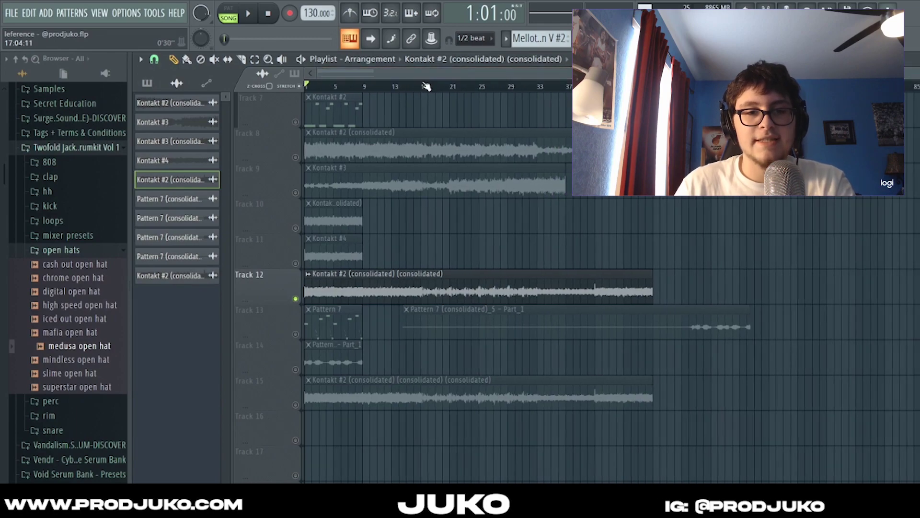
scroll(427, 86, up, 1)
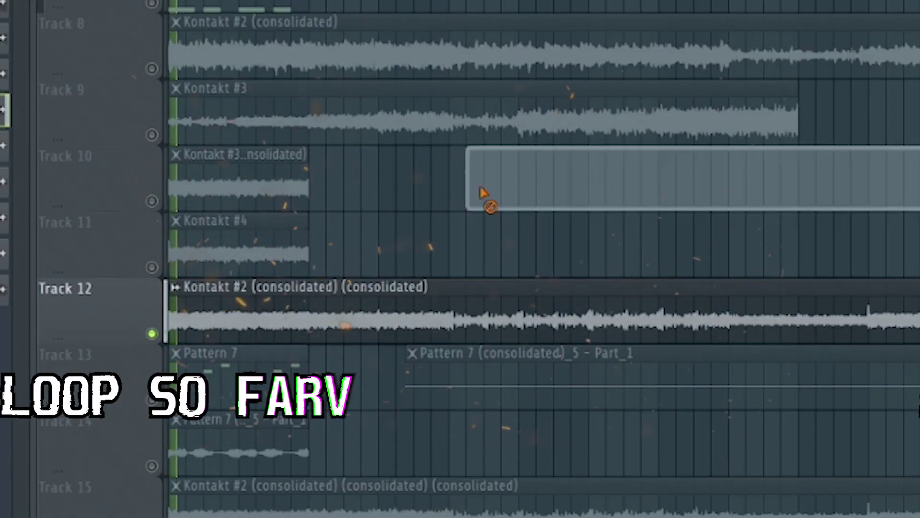
double_click(437, 310)
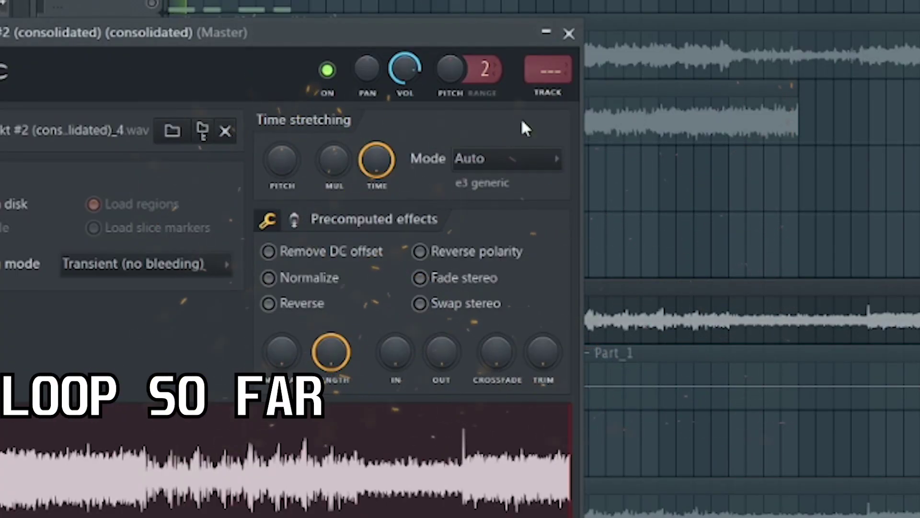
click(569, 34)
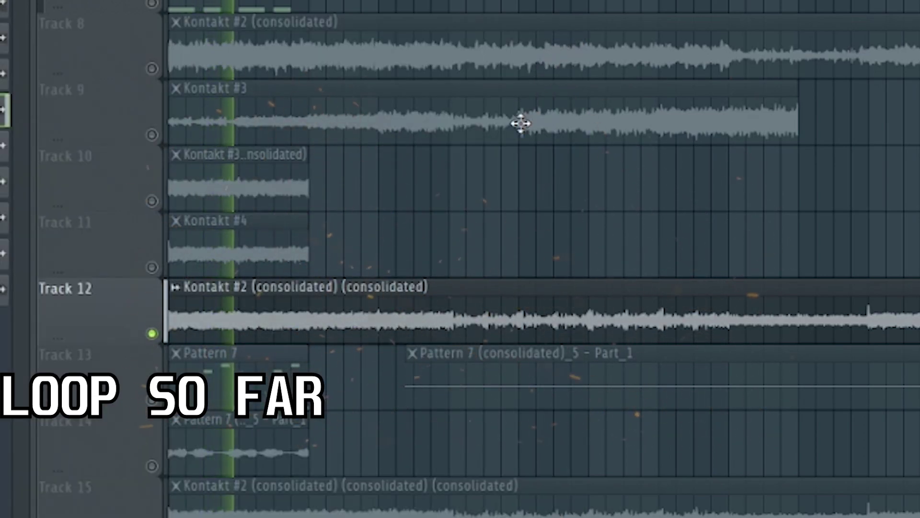
click(589, 181)
right_click(619, 187)
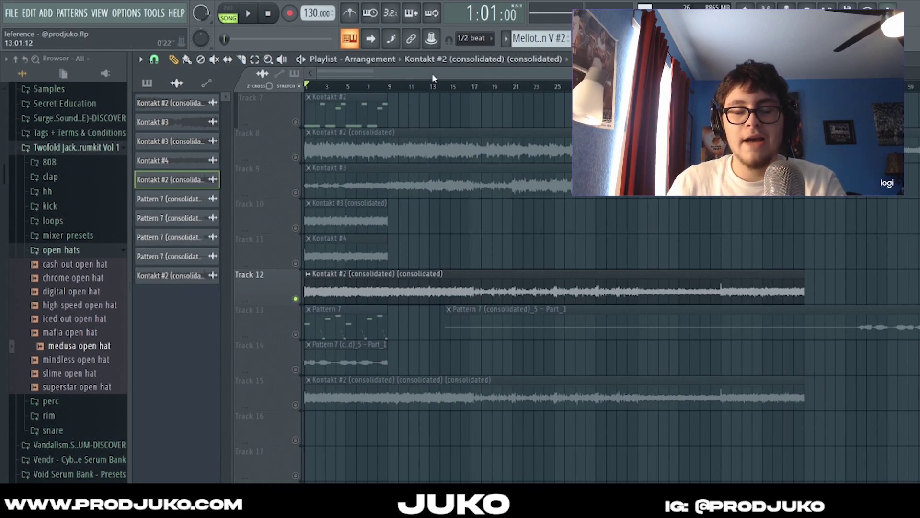
- Solo Track 13 and examine Pattern 7's Mellotron V #3 notes in the piano roll
scroll(431, 76, down, 1)
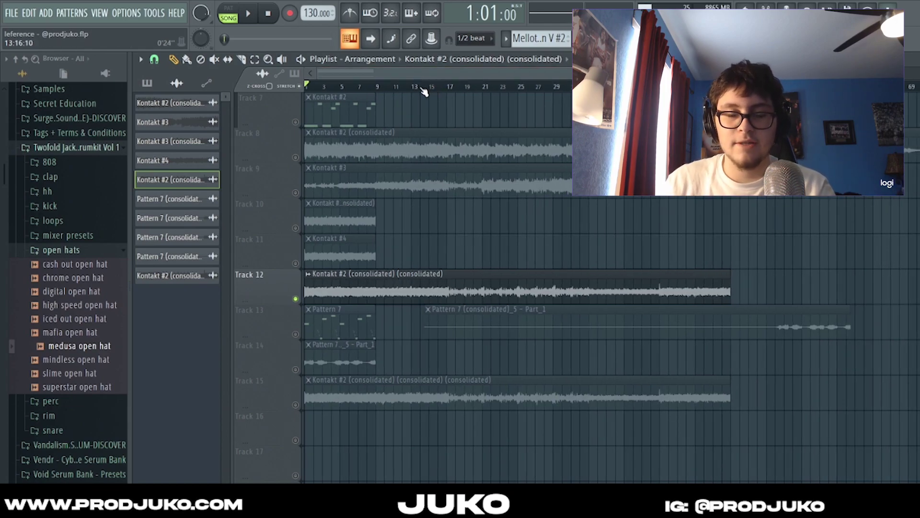
scroll(396, 79, up, 1)
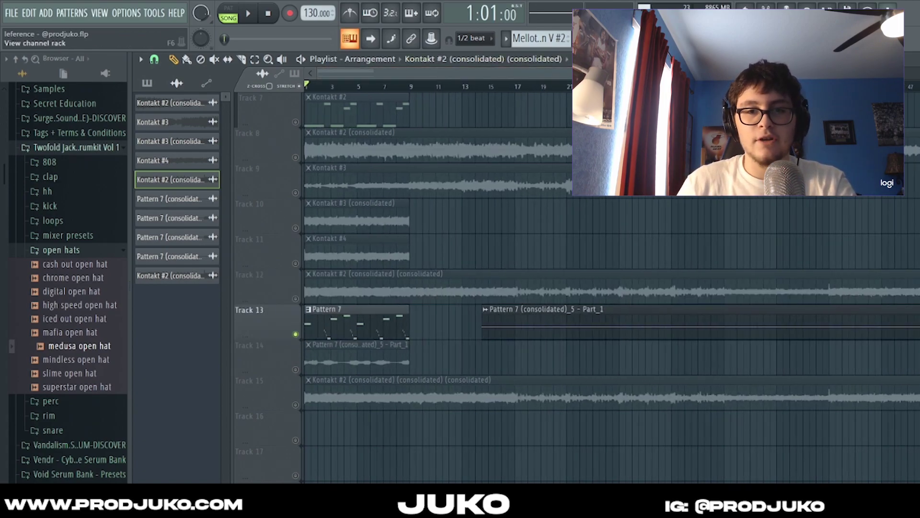
key(F6)
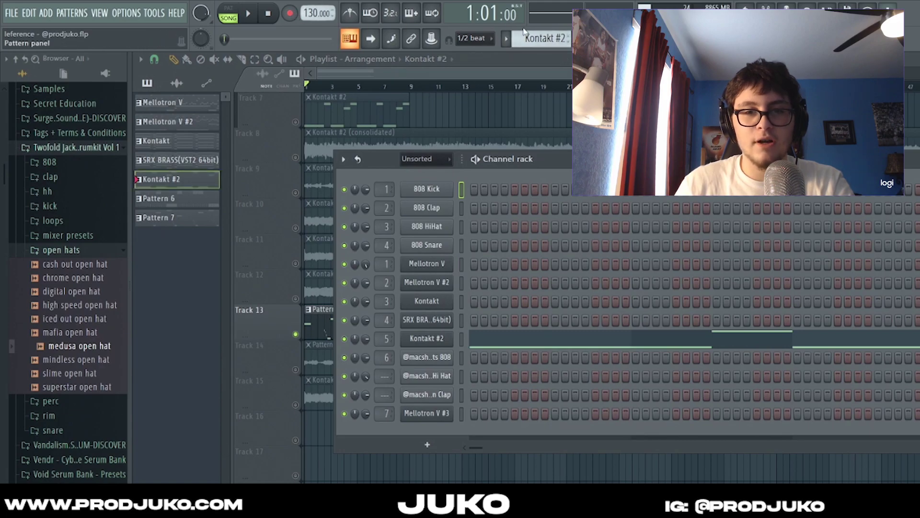
scroll(520, 34, down, 2)
click(529, 409)
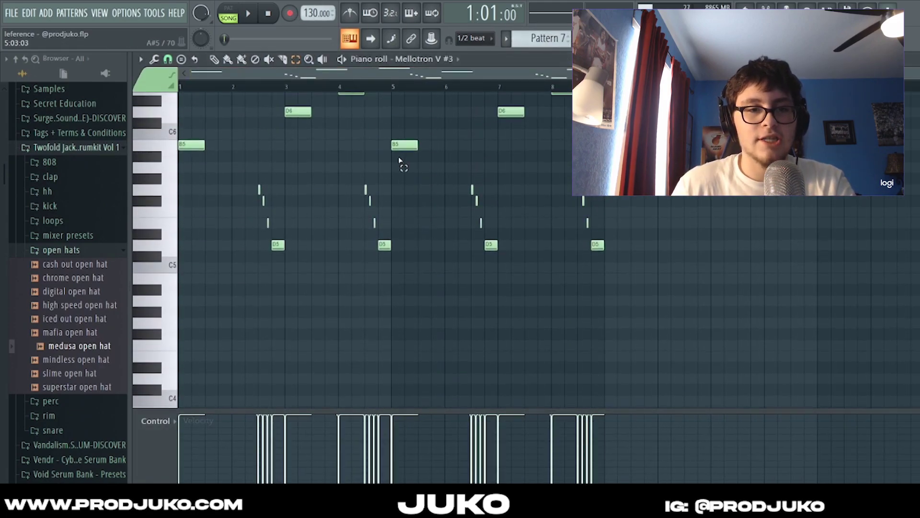
- Check the Jacques Tati preset of Mellotron V #3 and play its notes from the start
click(425, 61)
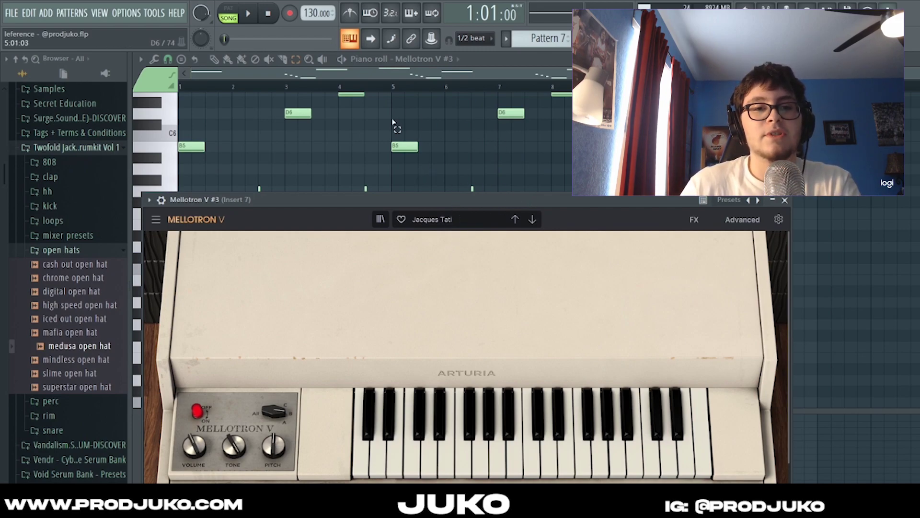
click(427, 79)
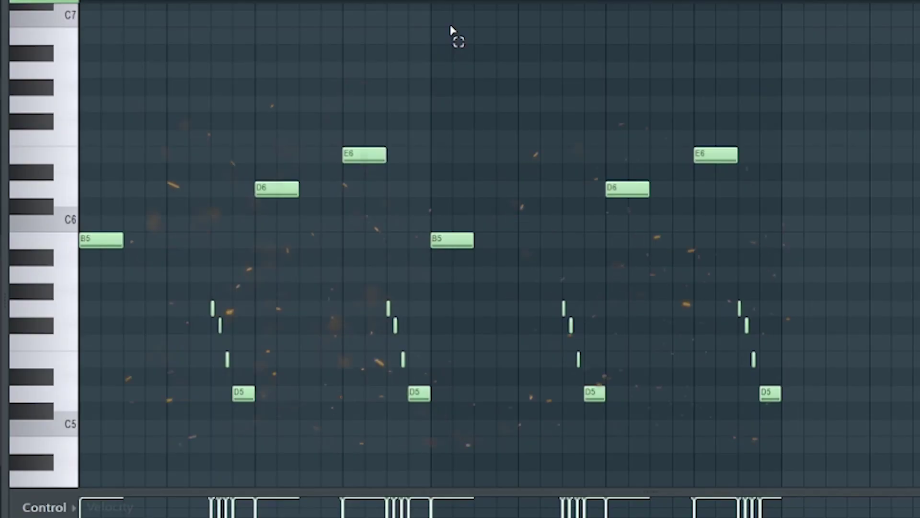
key(space)
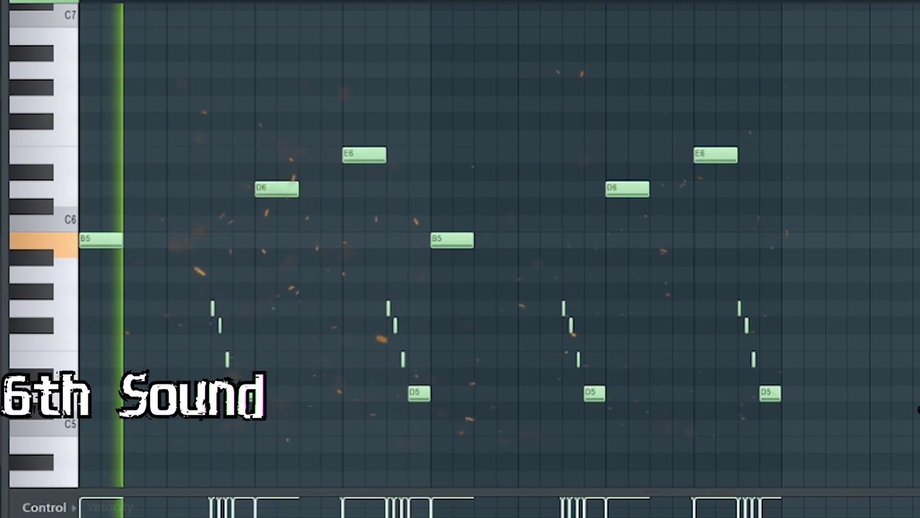
scroll(499, 93, up, 2)
scroll(499, 92, down, 5)
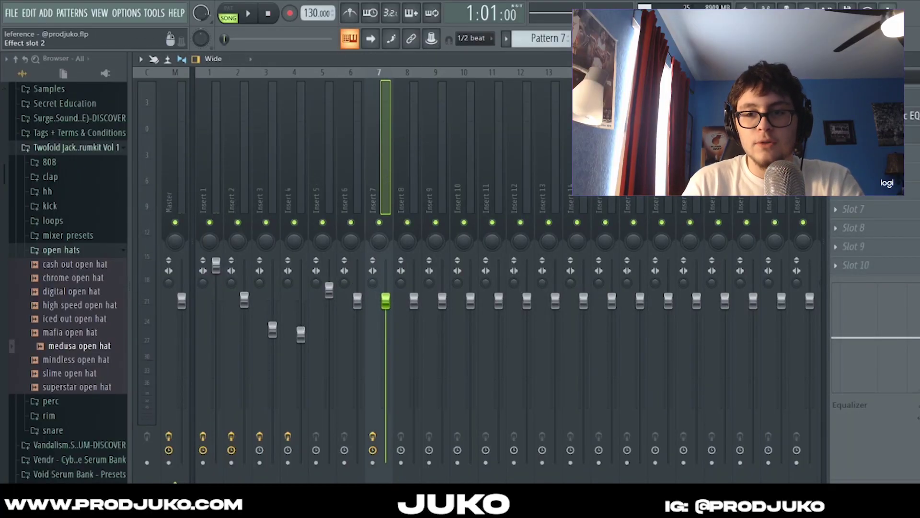
- Inspect the Fruity Reeverb 2 and Portal effect settings on mixer Insert 7, and close the mixer
click(858, 116)
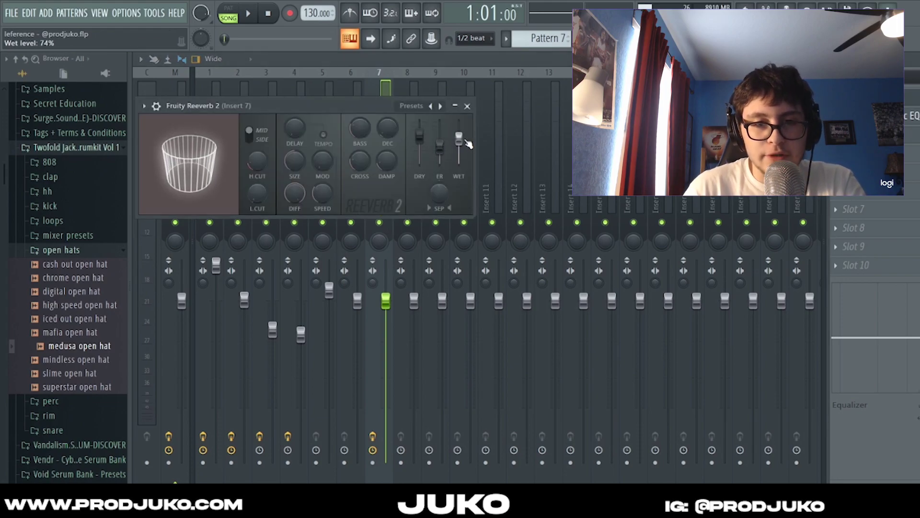
click(467, 106)
click(859, 97)
click(858, 97)
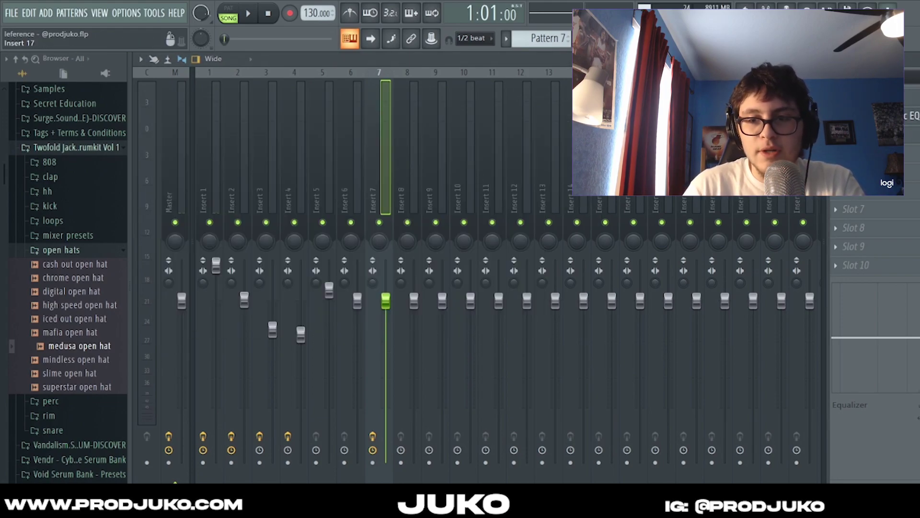
click(858, 134)
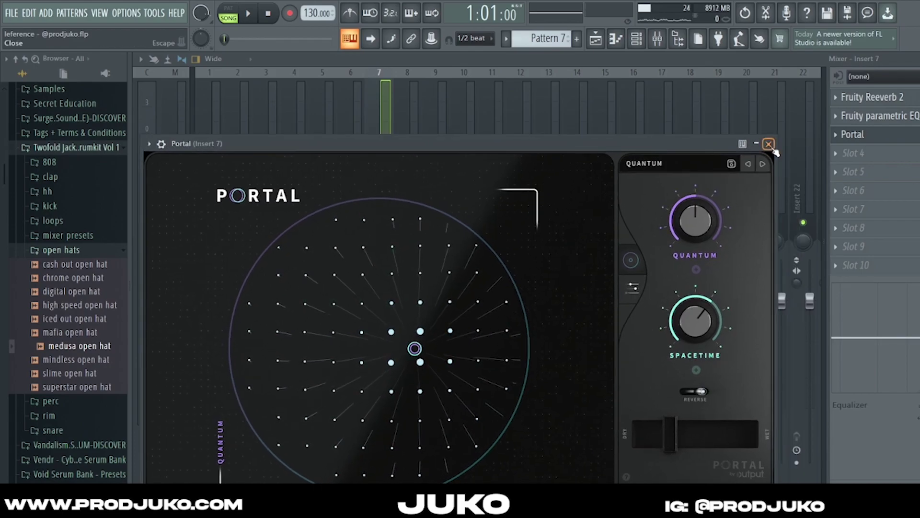
click(769, 144)
key(F9)
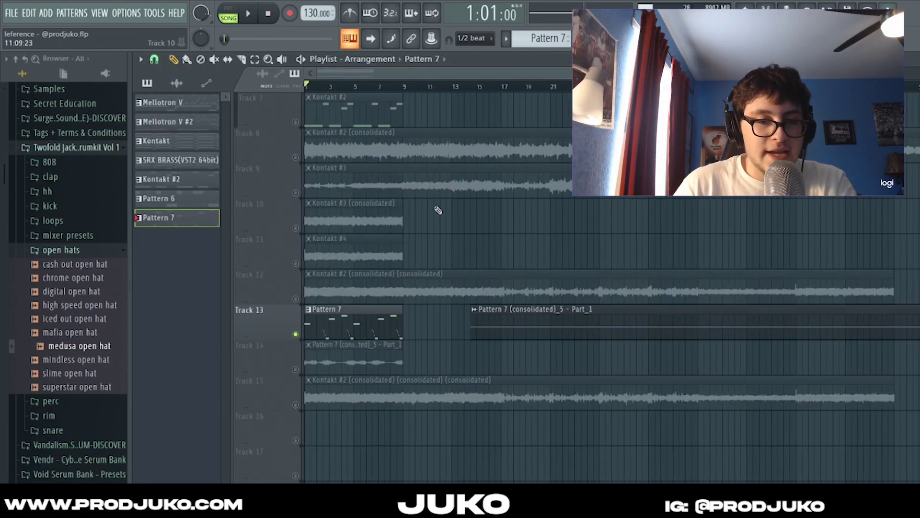
- Solo Track 14 and inspect the settings of its Pattern 7 (consolidated)_5 - Part_1 audio clip
scroll(513, 211, down, 3)
click(453, 139)
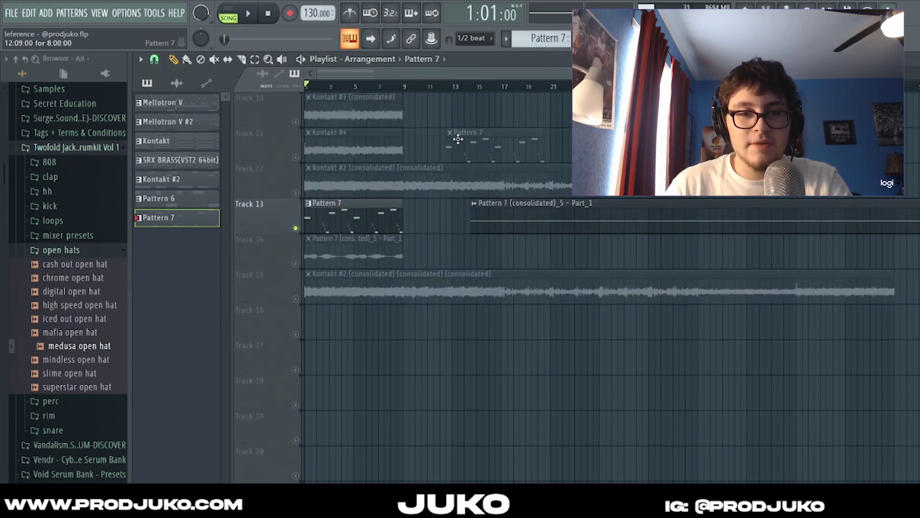
right_click(460, 142)
click(328, 256)
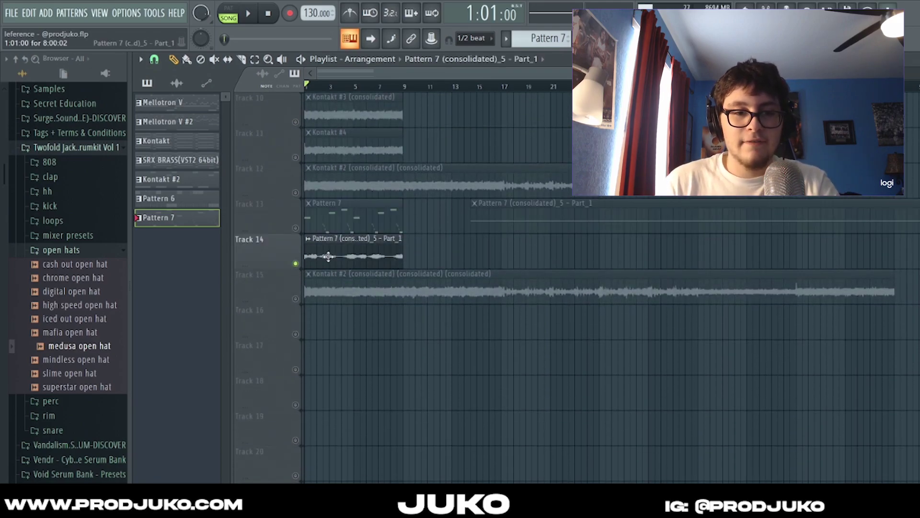
double_click(328, 257)
click(582, 201)
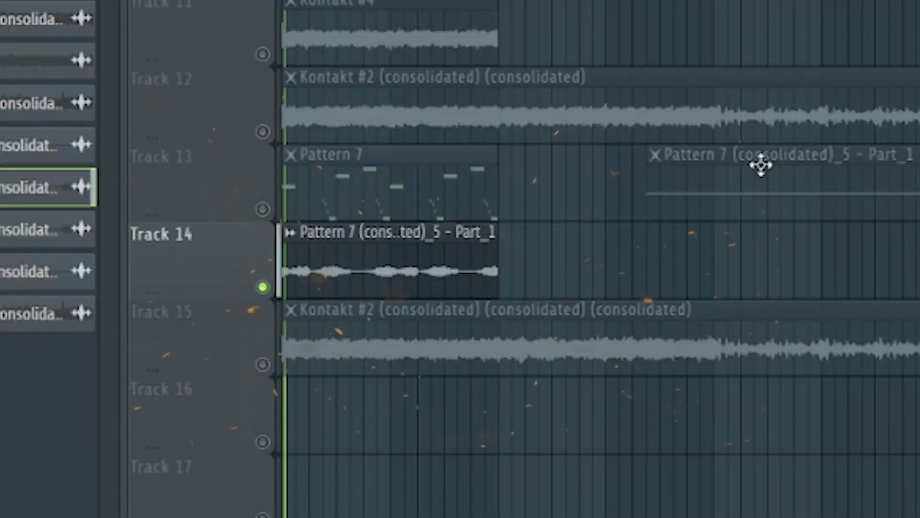
- Listen to the reversed flute audio on the soloed Track 14 from the start
key(space)
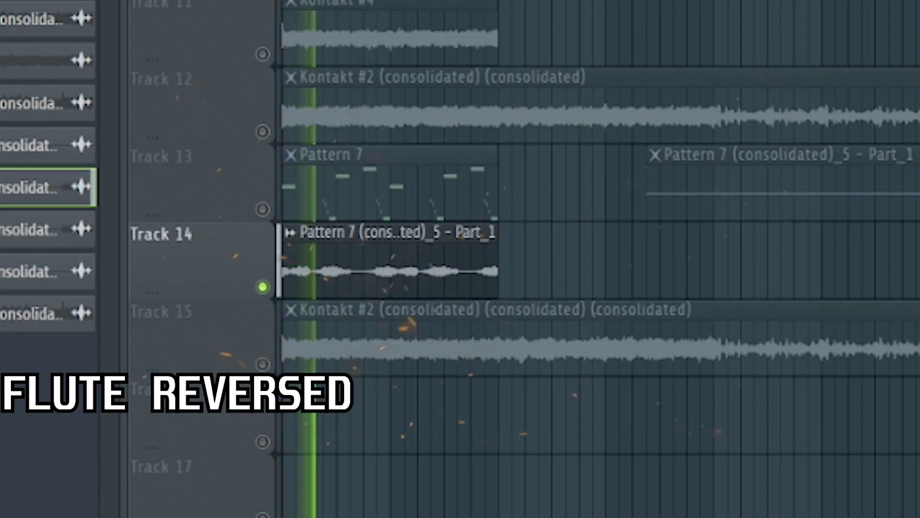
scroll(599, 259, up, 3)
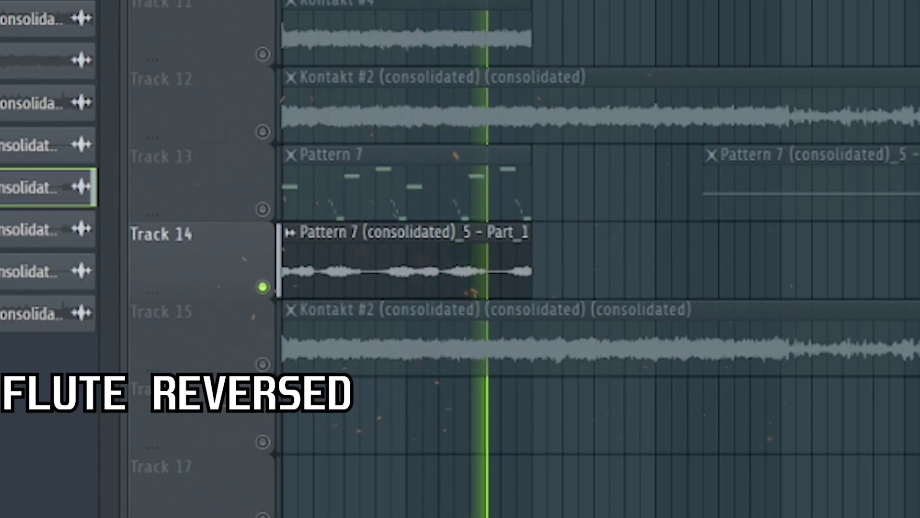
scroll(384, 259, down, 3)
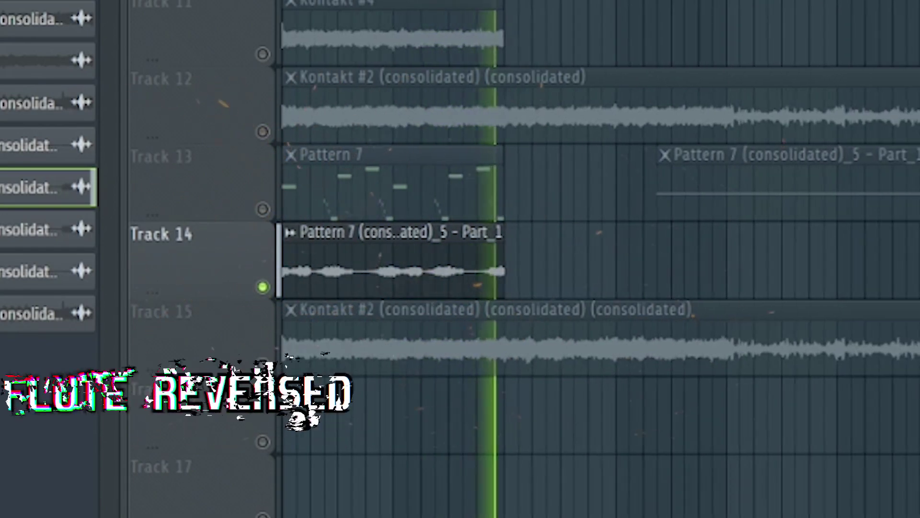
key(space)
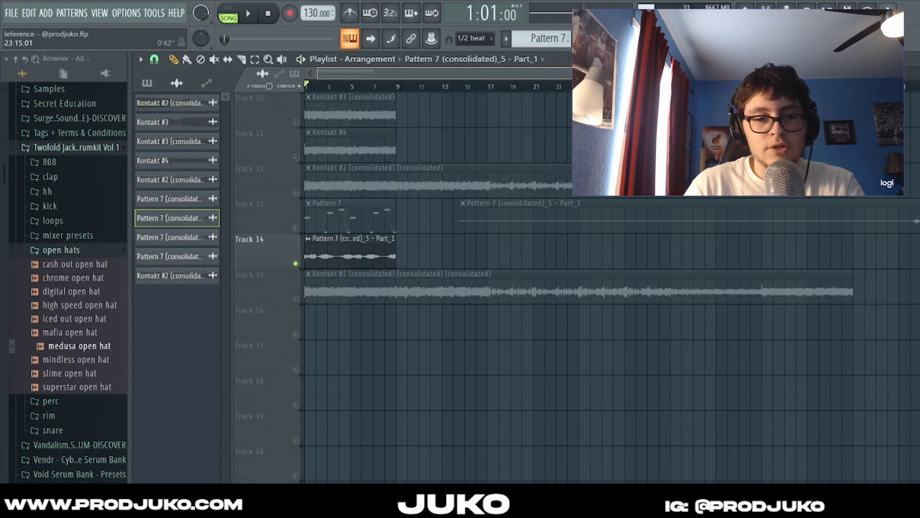
- Solo Track 15 and inspect the sample settings of its Kontakt #2 (consolidated) (consolidated) (consolidated) clip
scroll(568, 91, up, 1)
scroll(567, 93, up, 1)
scroll(512, 82, down, 1)
scroll(536, 122, up, 2)
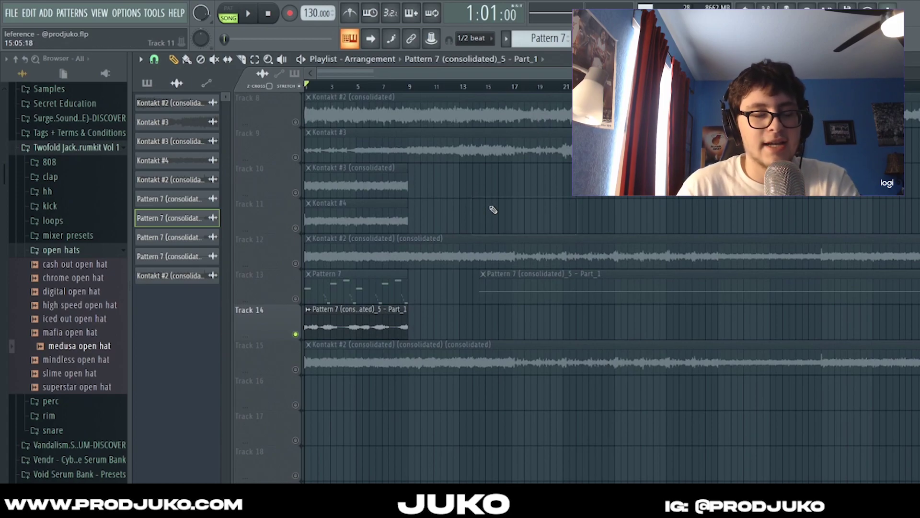
scroll(515, 98, down, 1)
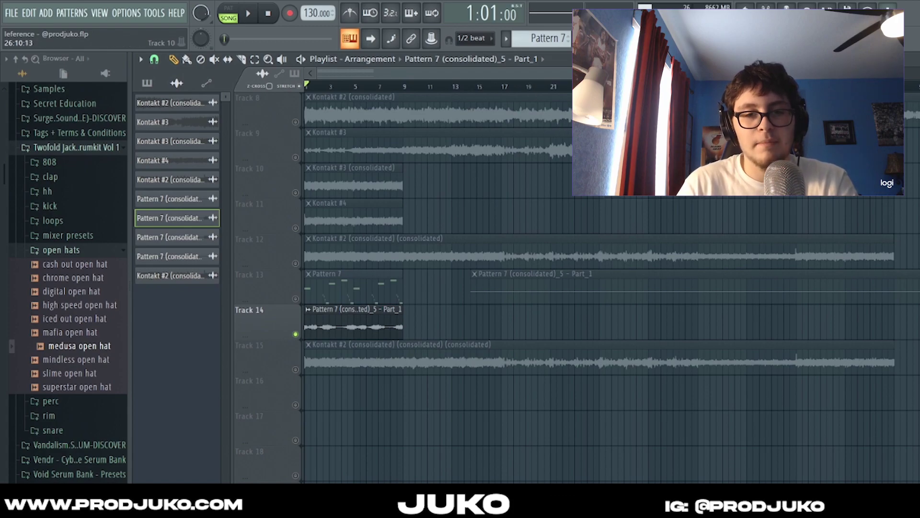
right_click(296, 369)
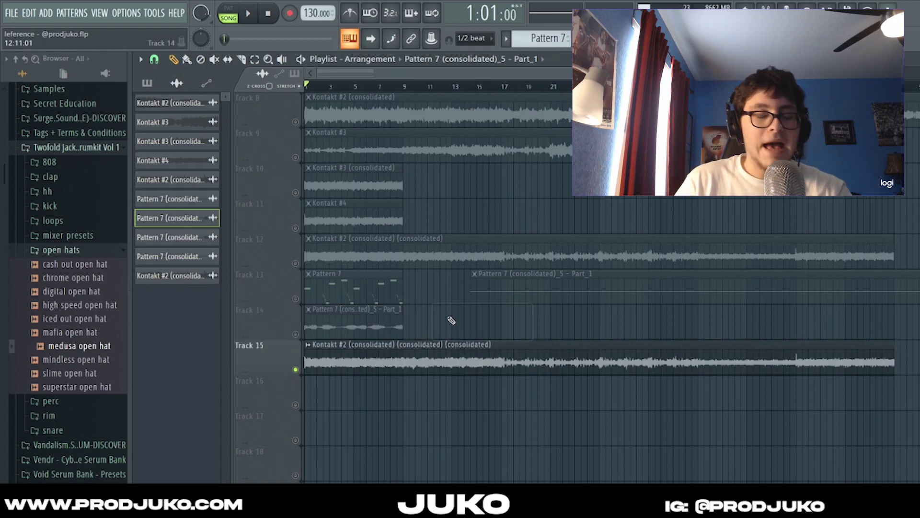
scroll(407, 77, down, 1)
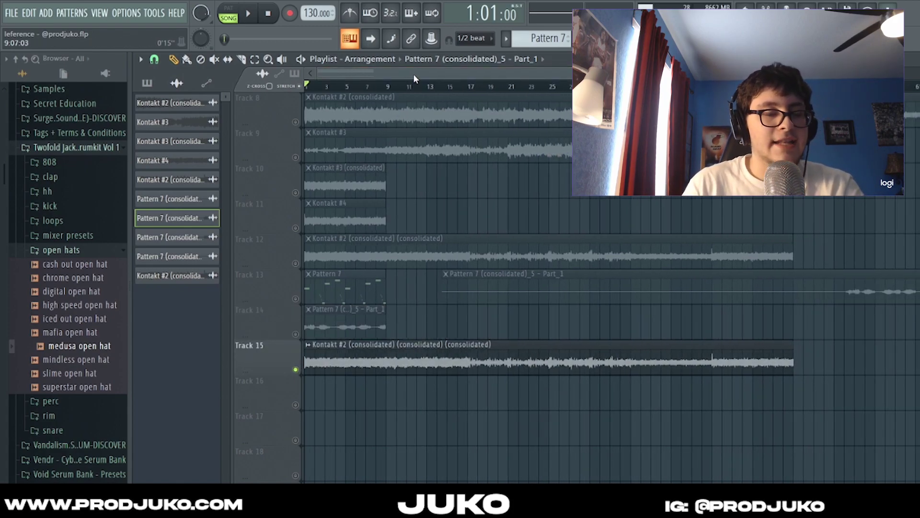
scroll(413, 73, down, 1)
double_click(411, 359)
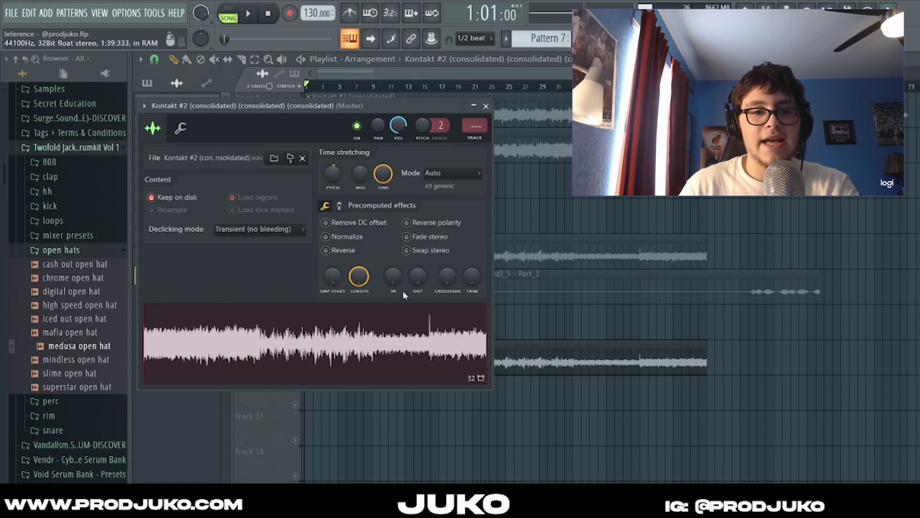
click(485, 106)
- Review the drum channels in the spiffy.flp channel rack and view the alone clap notes in the piano roll
scroll(431, 76, down, 2)
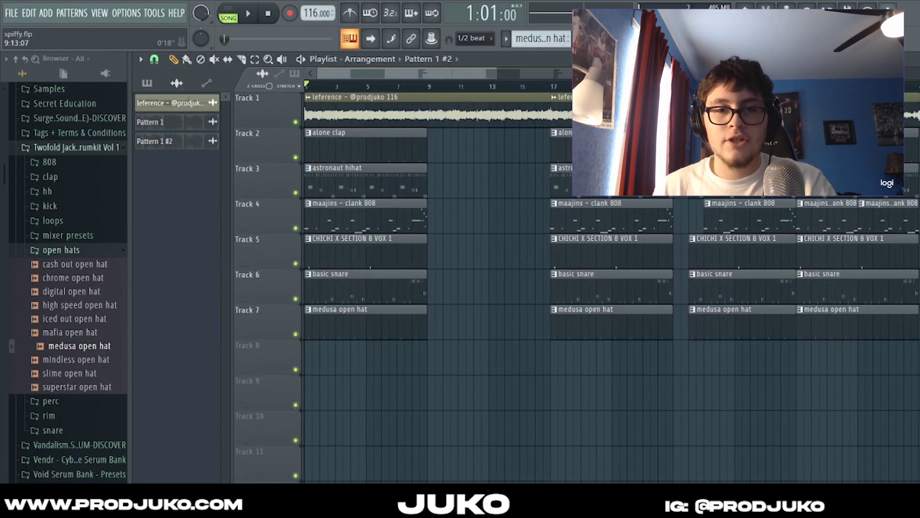
key(F6)
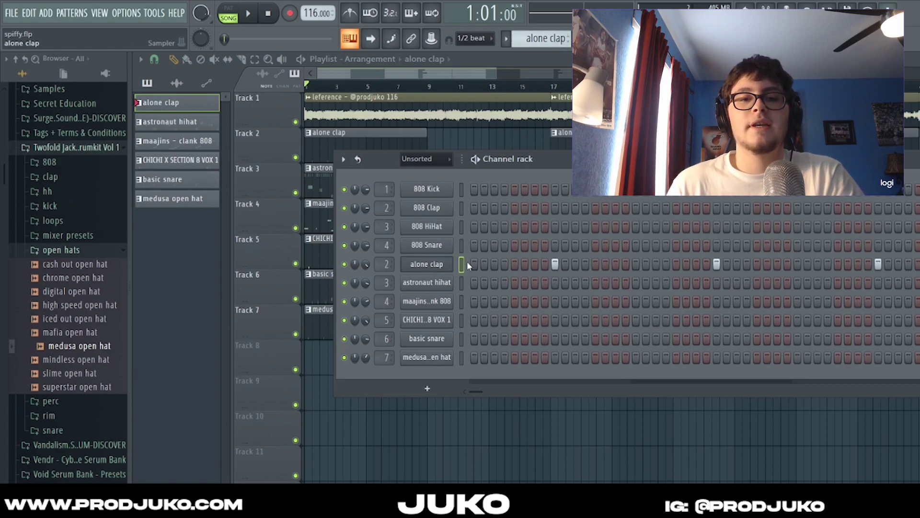
key(F7)
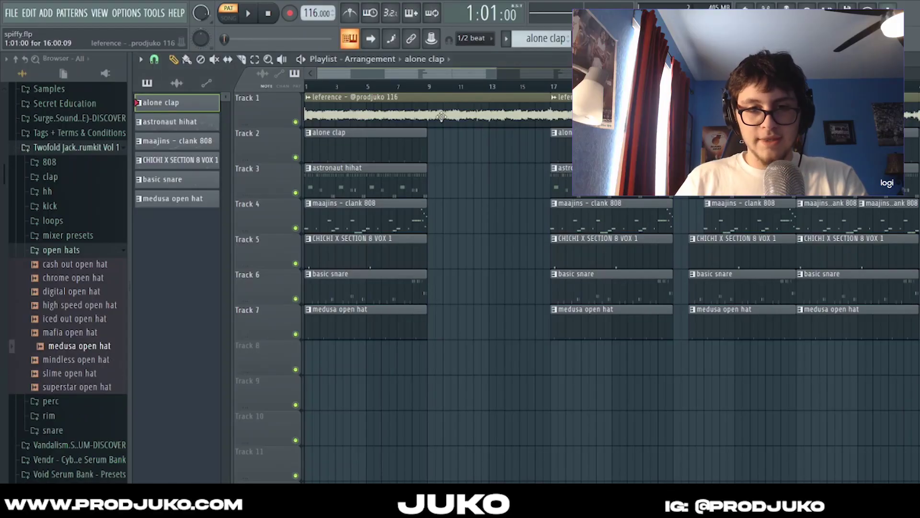
scroll(446, 88, down, 4)
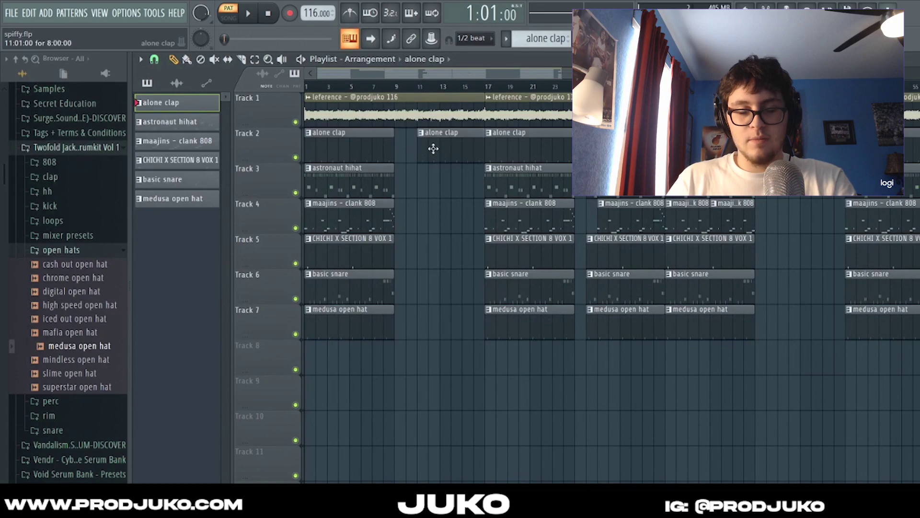
scroll(365, 79, up, 1)
scroll(365, 82, up, 1)
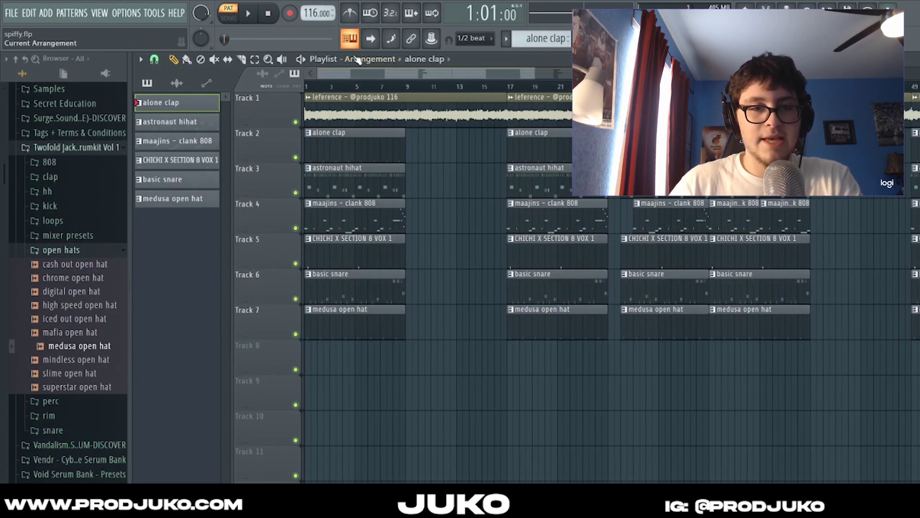
scroll(364, 75, down, 1)
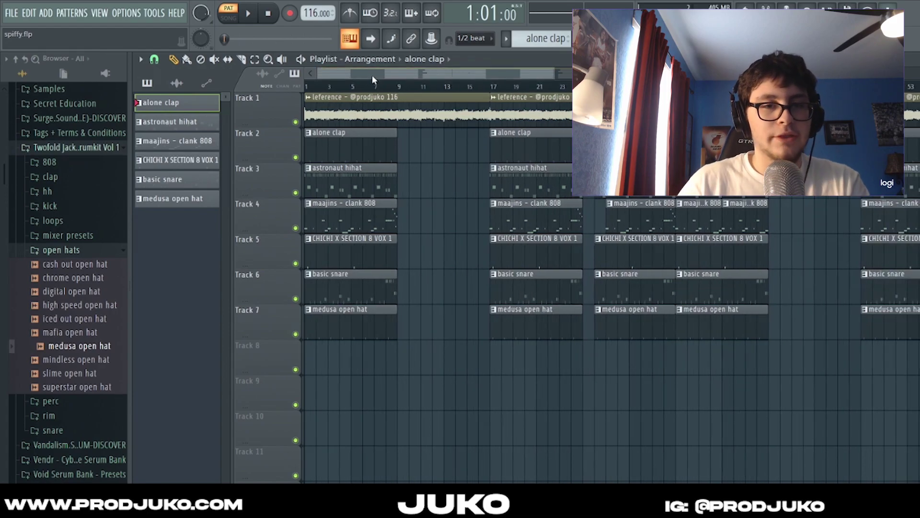
- Open the mixer and inspect the Fruity parametric EQ effects on the Master and melody tracks
scroll(384, 73, down, 1)
scroll(408, 86, down, 1)
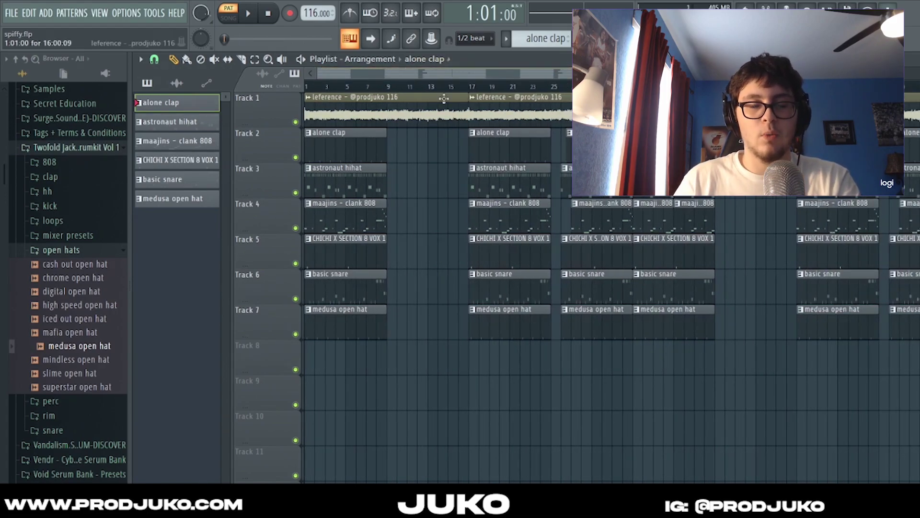
key(F9)
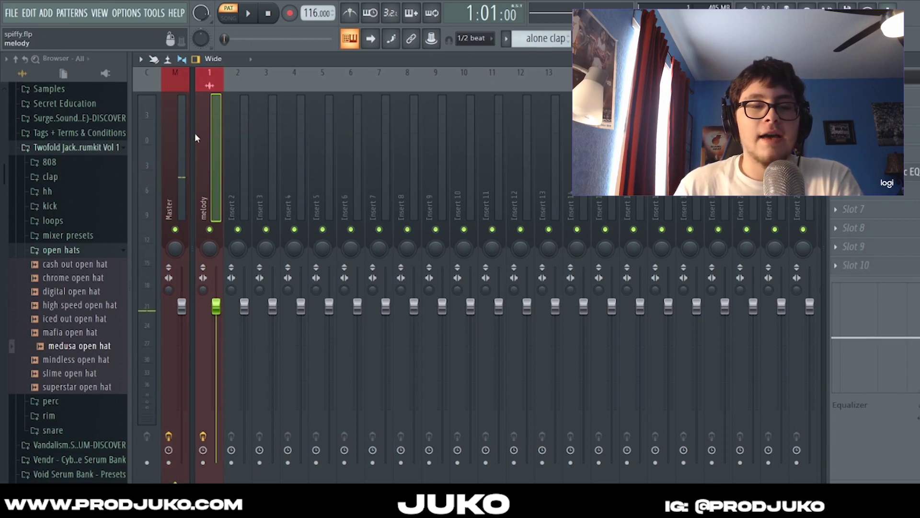
click(182, 131)
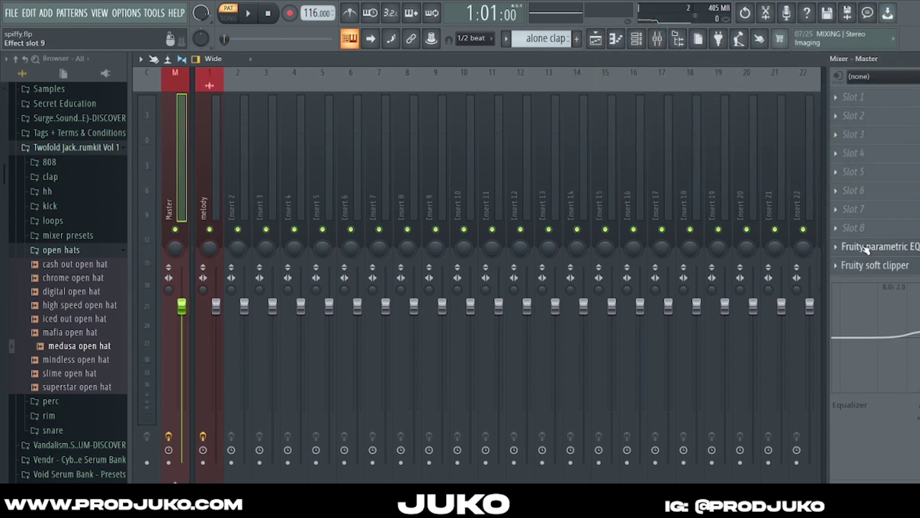
click(866, 247)
click(287, 123)
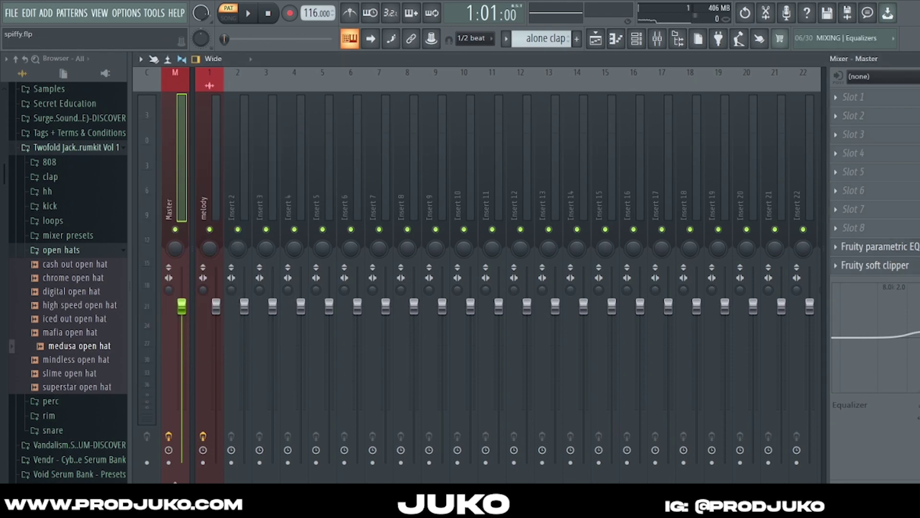
click(221, 138)
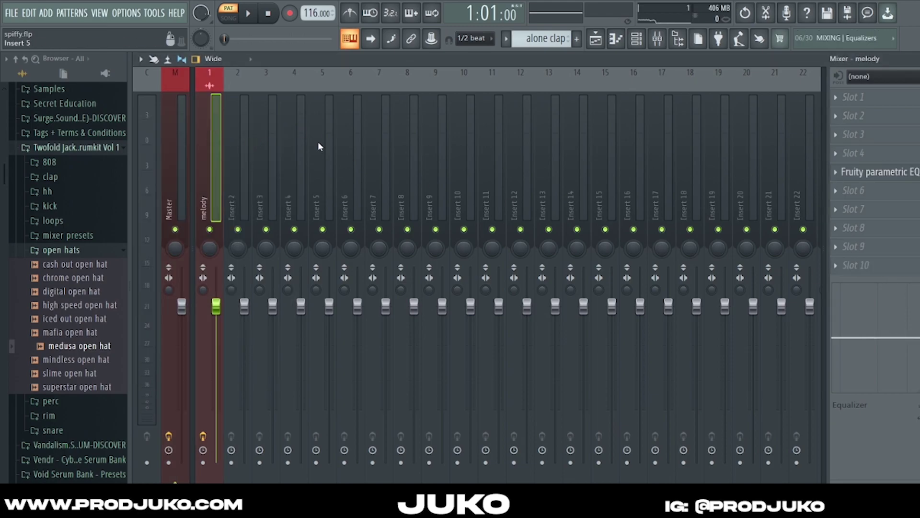
click(881, 178)
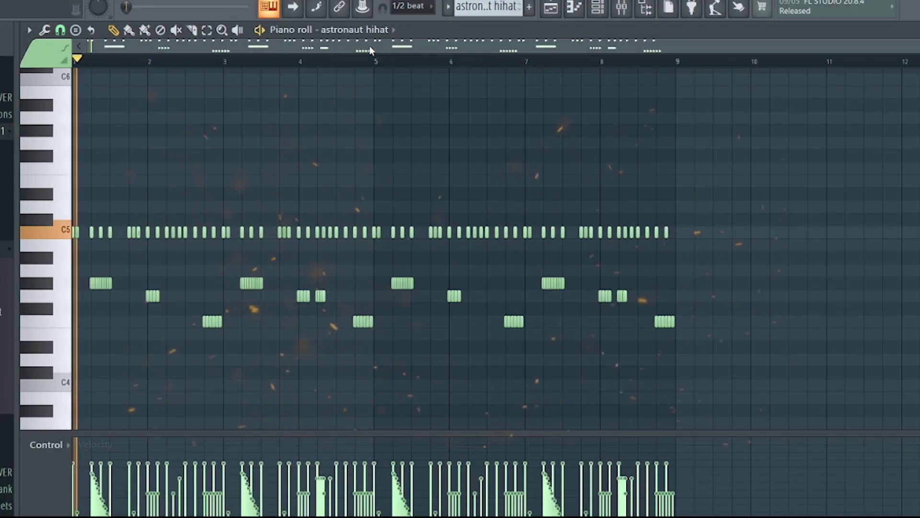
- Listen to the astronaut hihat pattern in the piano roll
key(space)
scroll(378, 48, up, 2)
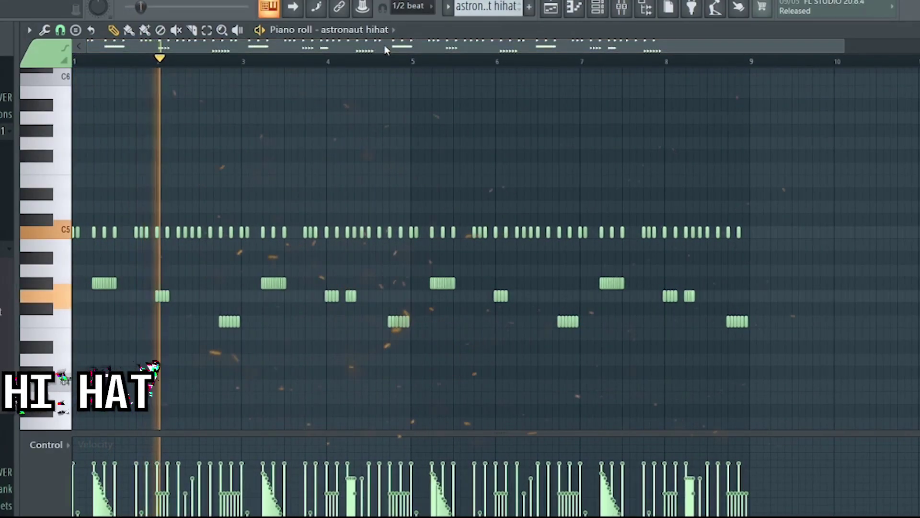
scroll(385, 50, up, 1)
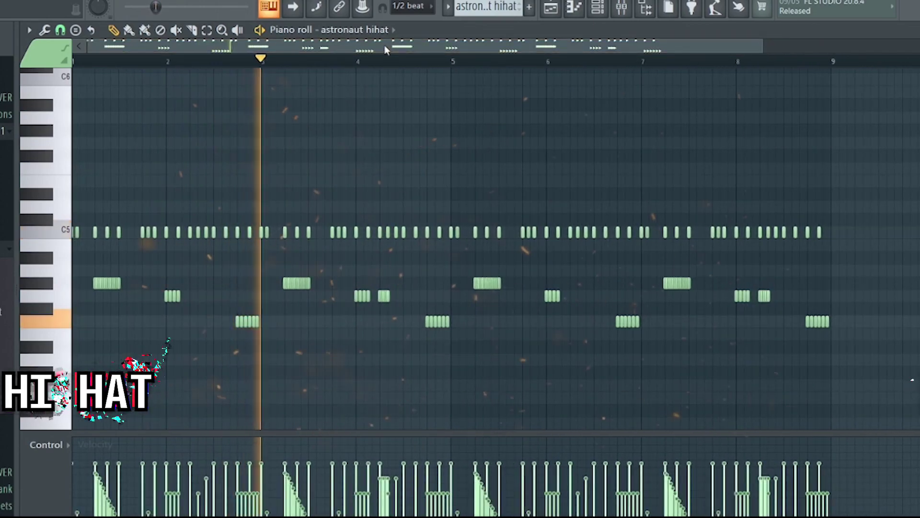
scroll(390, 50, up, 1)
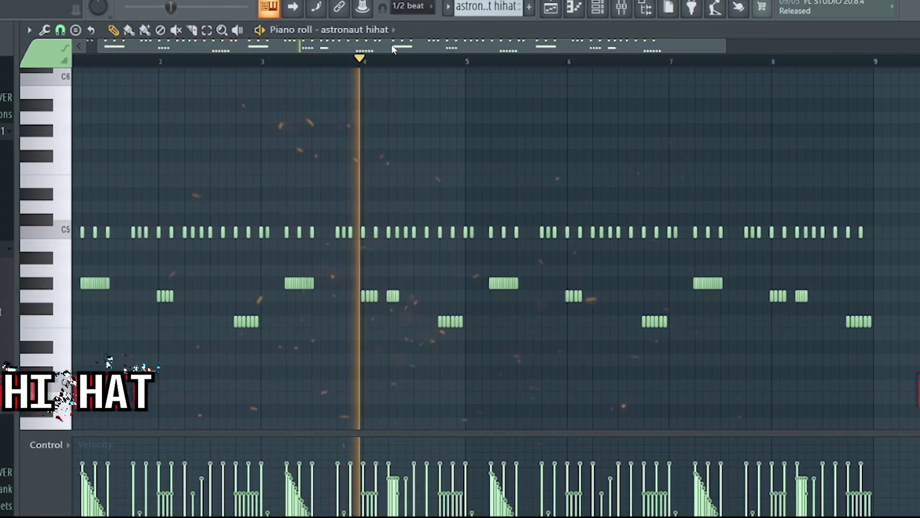
scroll(398, 49, up, 1)
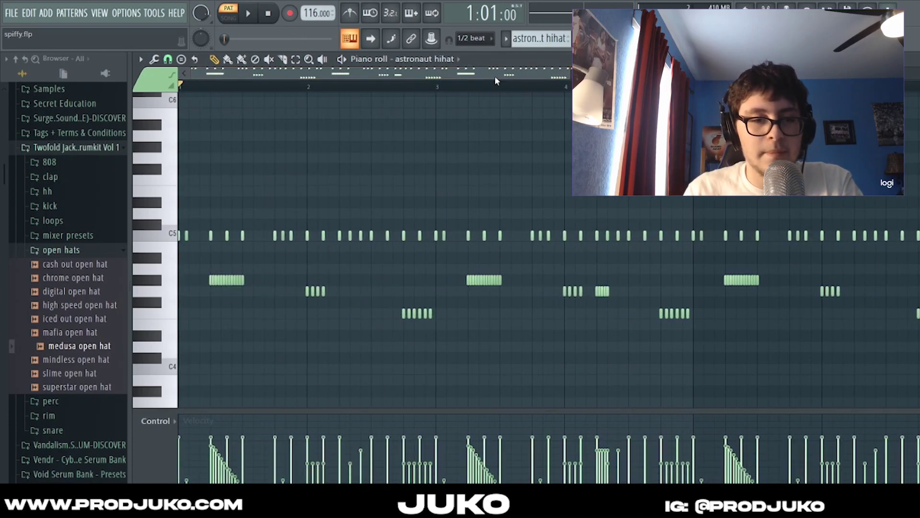
scroll(495, 77, up, 1)
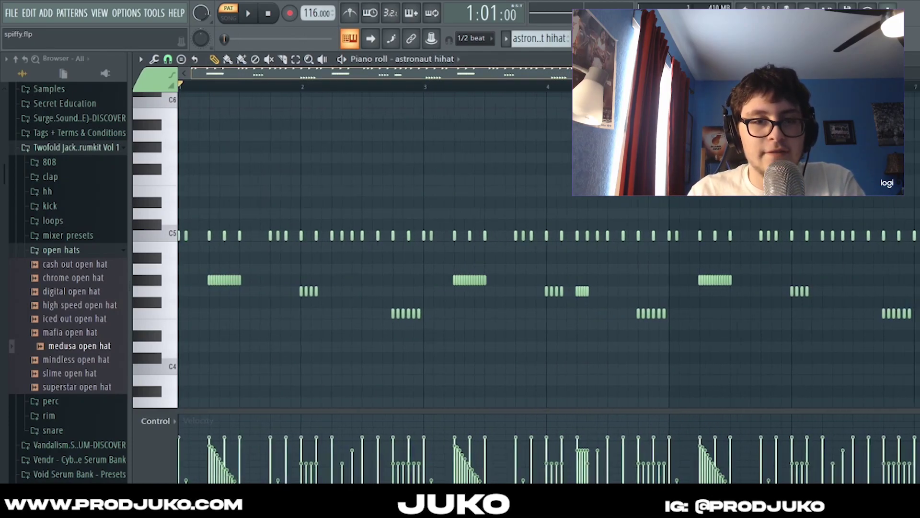
- Examine the hi-hat's opening bars by selecting its lower-pitched rolls and the C5 notes
scroll(260, 87, up, 1)
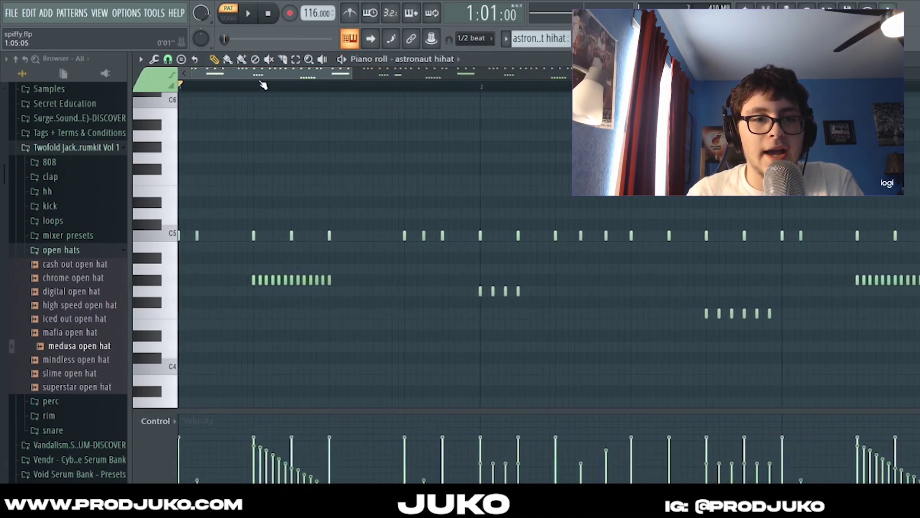
drag(217, 253, 568, 247)
drag(202, 222, 767, 285)
drag(198, 236, 777, 315)
scroll(218, 221, down, 1)
drag(218, 220, 691, 249)
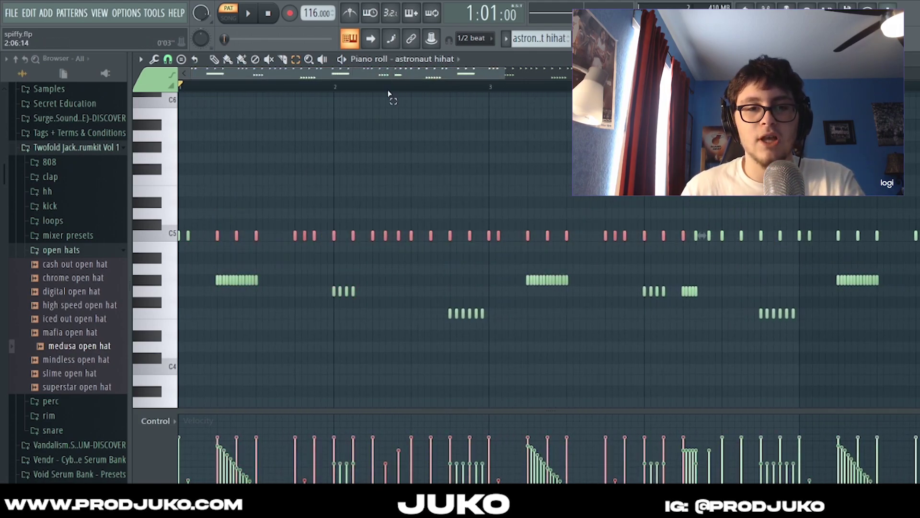
- Deselect the C5 hi-hat notes and examine the lower-pitched rolls across the whole pattern by selecting them
click(373, 201)
scroll(373, 201, down, 1)
drag(315, 154, 559, 263)
drag(370, 177, 641, 288)
drag(468, 198, 849, 339)
scroll(360, 155, down, 3)
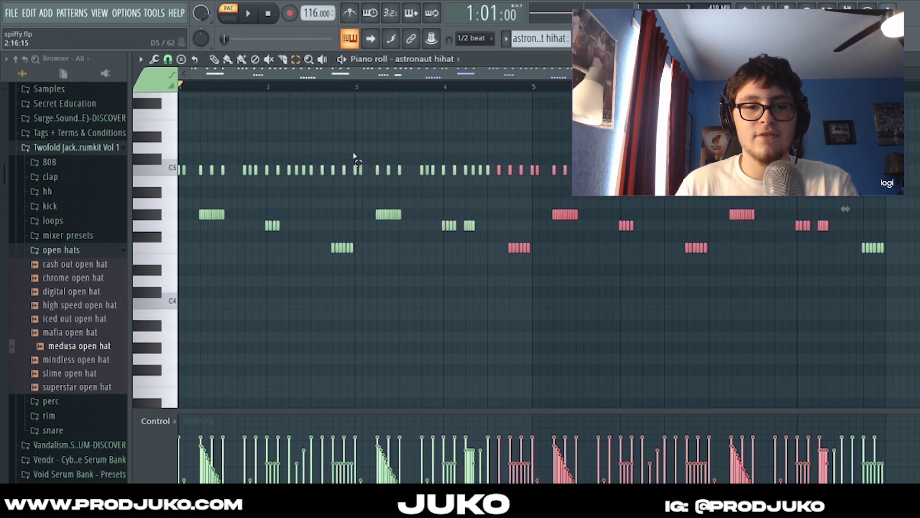
drag(182, 207, 530, 269)
- Open the maajins - clank 808 notes in the piano roll and bring the full pattern into view
scroll(344, 128, down, 1)
key(F7)
scroll(545, 38, down, 1)
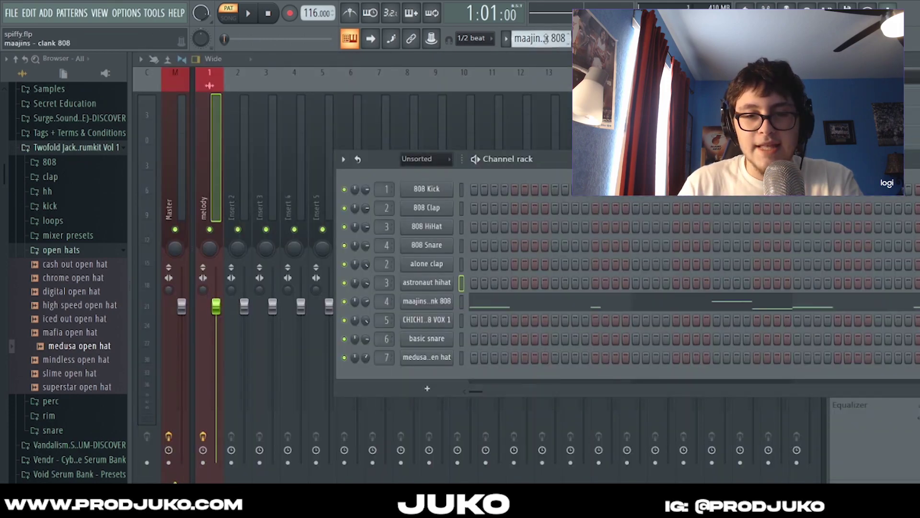
click(534, 305)
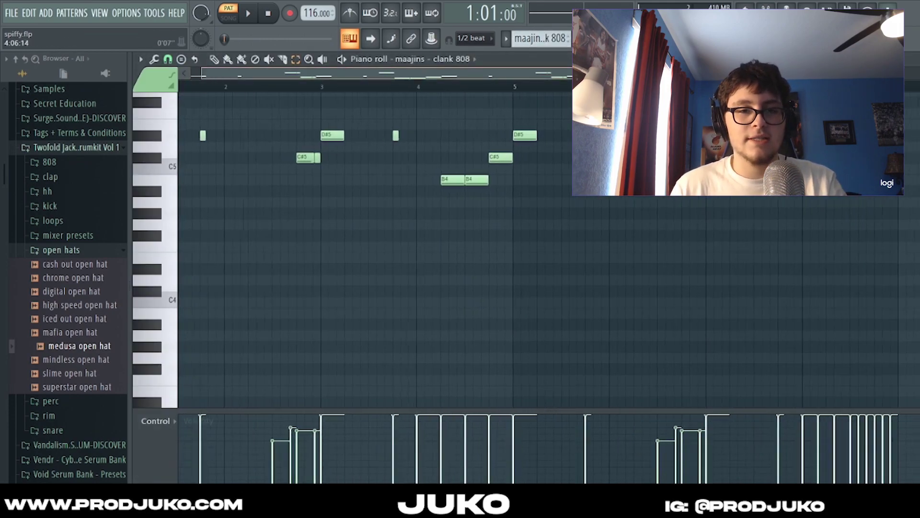
scroll(459, 120, down, 4)
scroll(458, 120, up, 1)
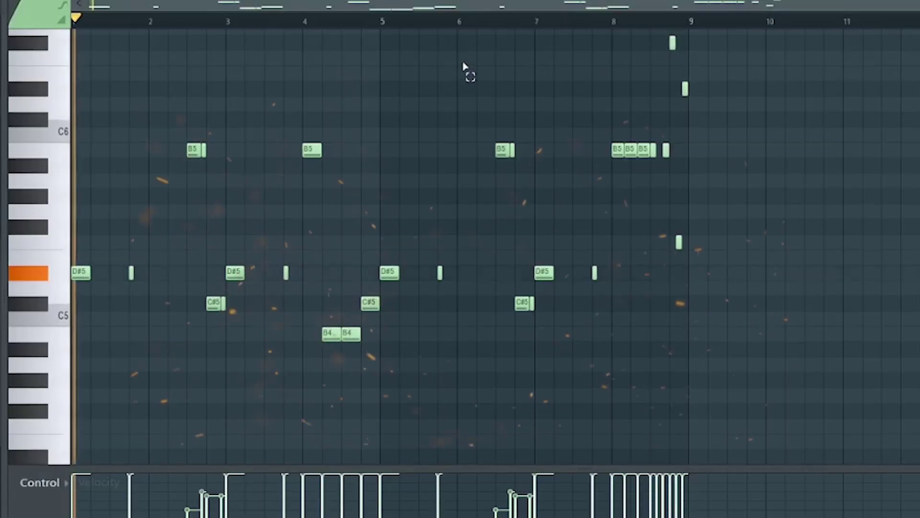
- Listen to the maajins - clank 808 pattern from the start, then stop playback
key(space)
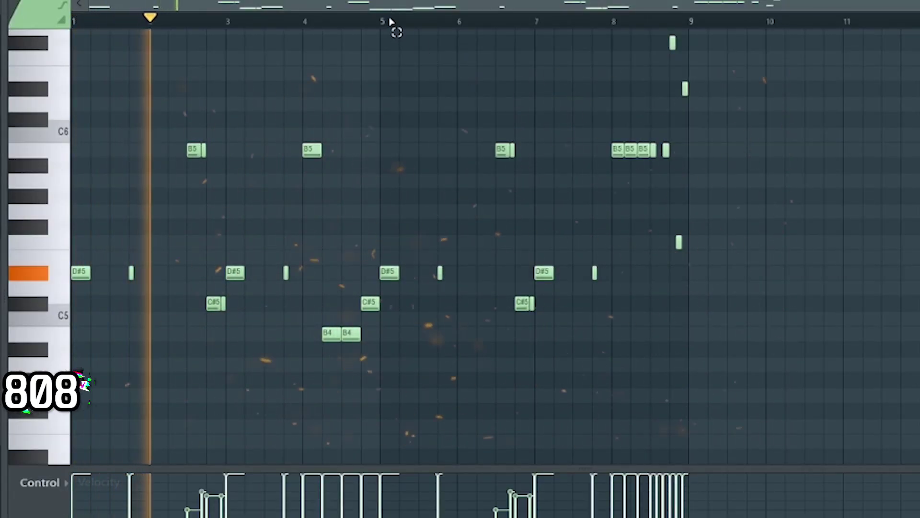
scroll(390, 21, up, 1)
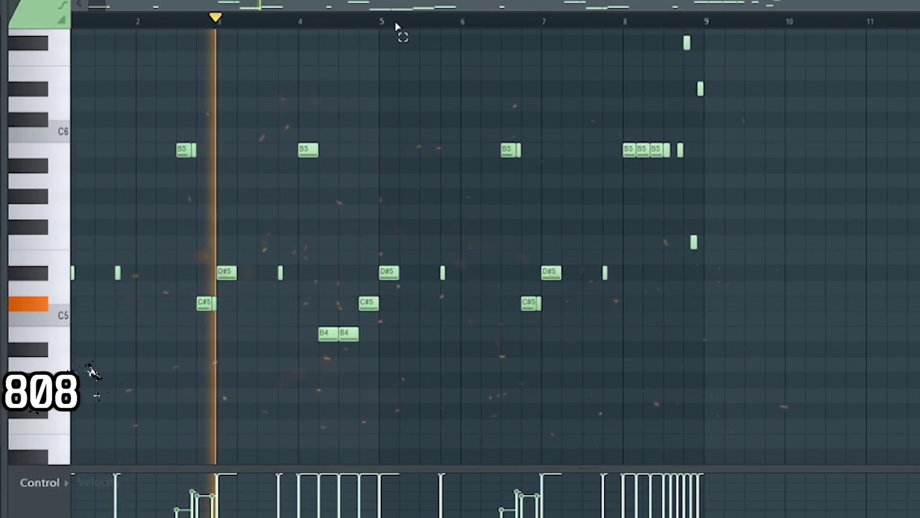
scroll(407, 19, up, 2)
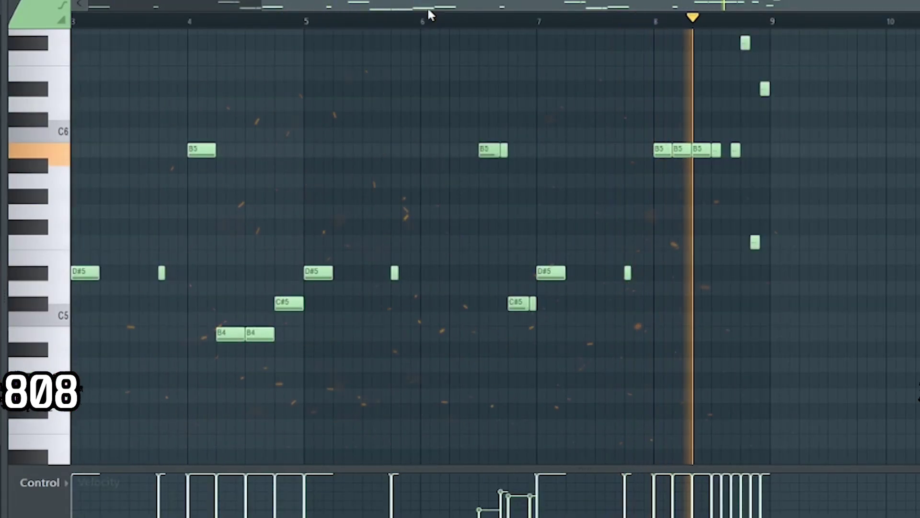
drag(432, 15, 476, 16)
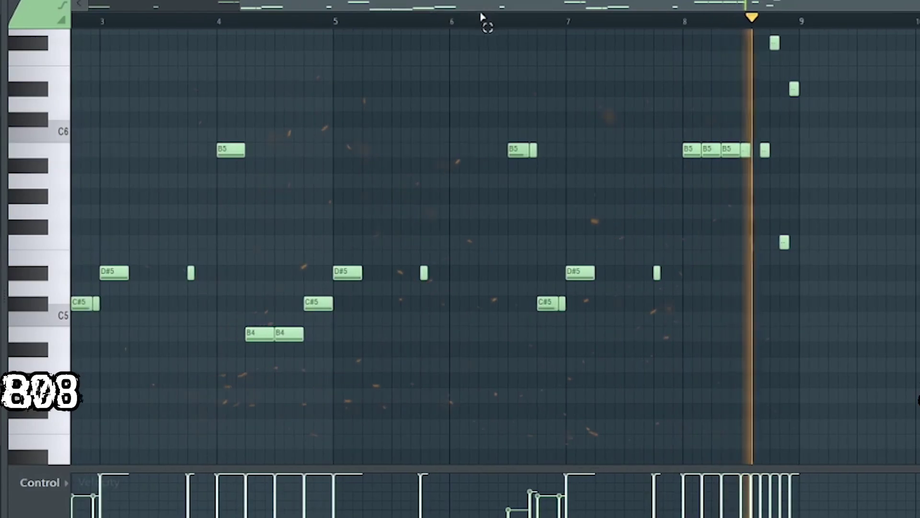
scroll(476, 16, down, 2)
scroll(530, 67, up, 4)
key(space)
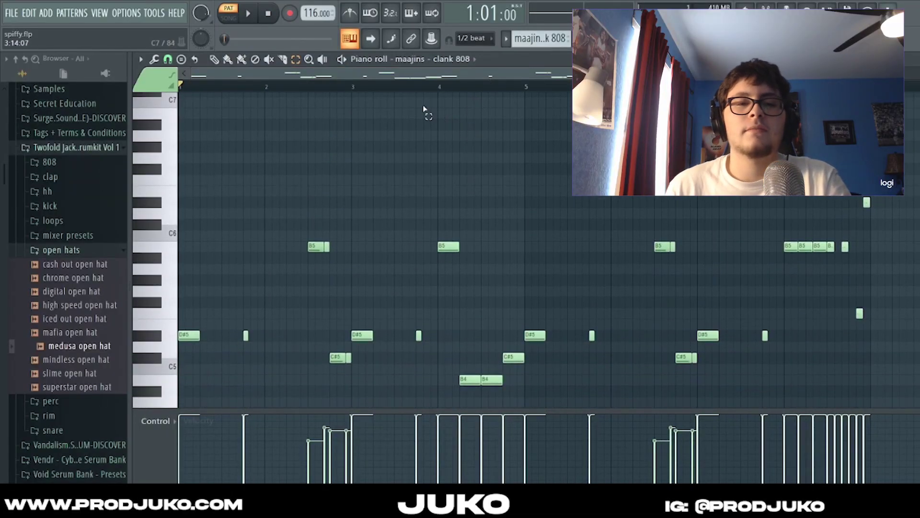
- Examine the 808's early bars, selecting the short B5 note near the end of bar 2
scroll(424, 109, up, 3)
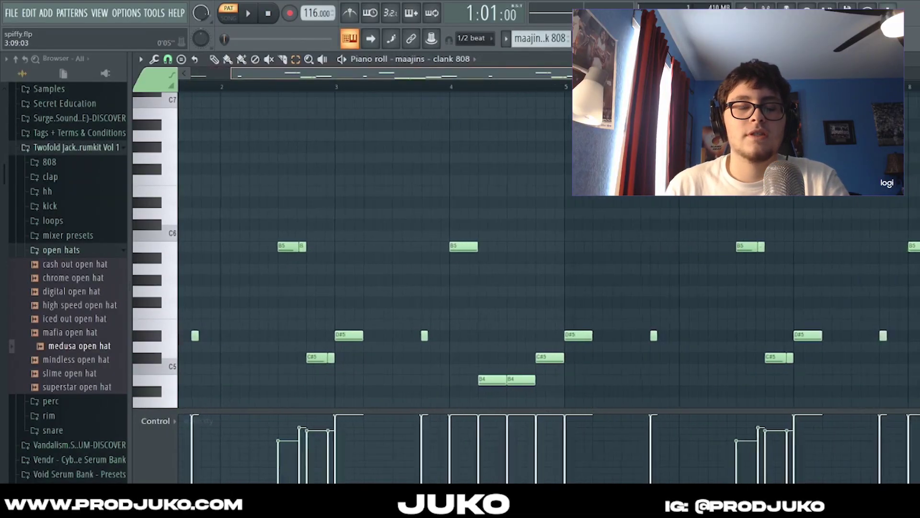
scroll(407, 101, down, 3)
scroll(335, 88, down, 2)
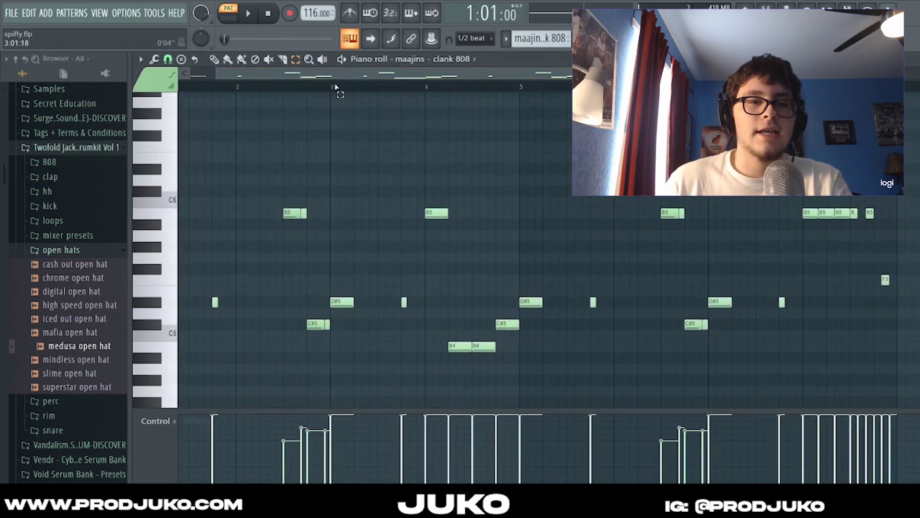
scroll(216, 235, up, 2)
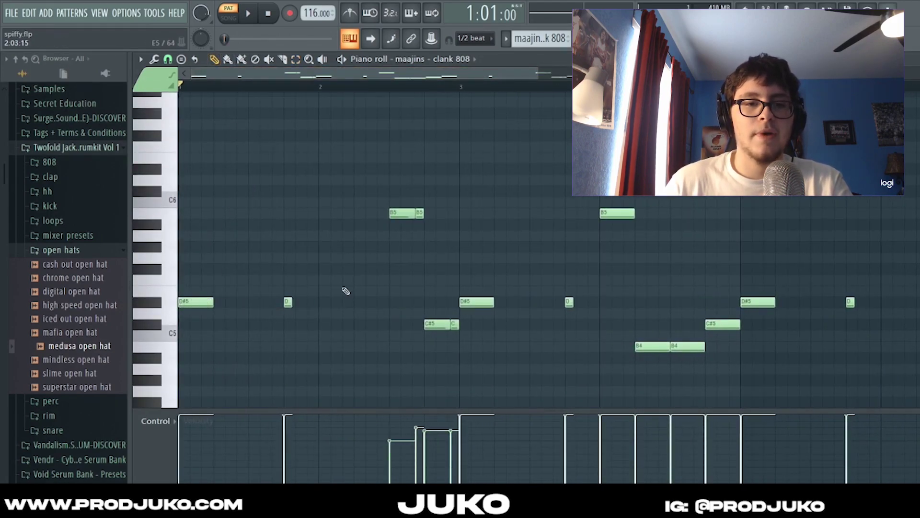
scroll(375, 67, up, 2)
drag(272, 176, 348, 241)
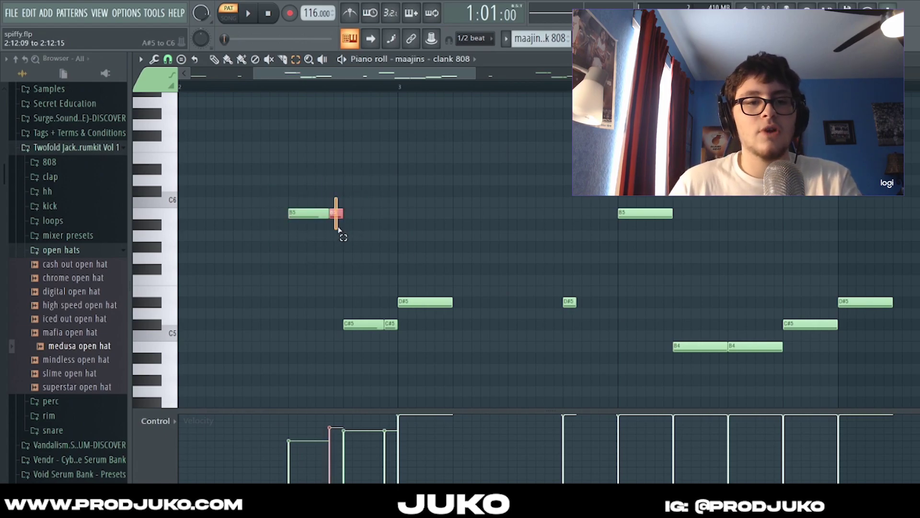
scroll(353, 127, down, 5)
scroll(352, 127, up, 2)
scroll(518, 179, up, 4)
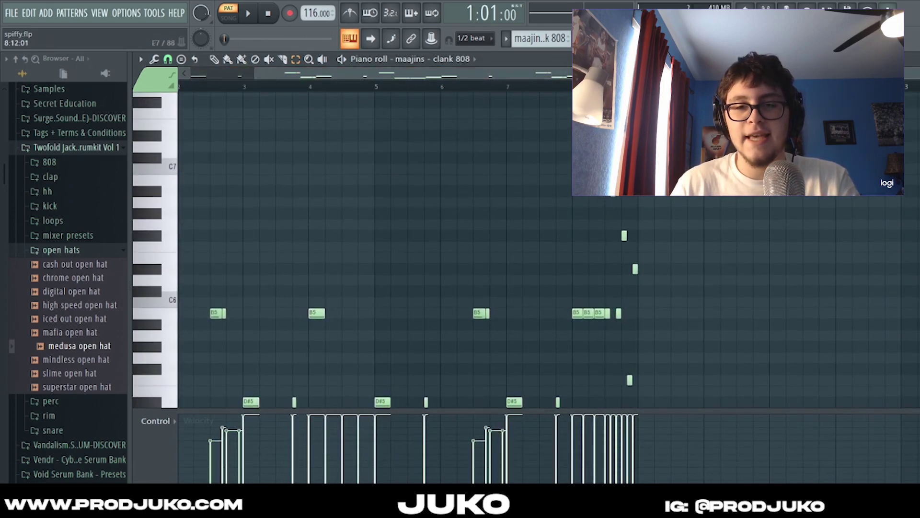
- Select the 808's closing run of short notes in bar 8 and examine their pitches
drag(517, 178, 719, 412)
scroll(575, 220, up, 3)
scroll(491, 206, up, 3)
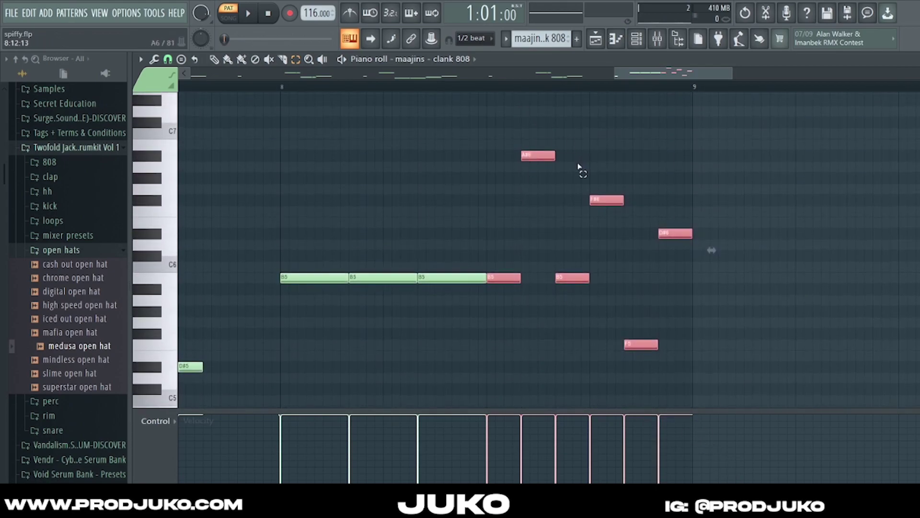
scroll(540, 84, down, 2)
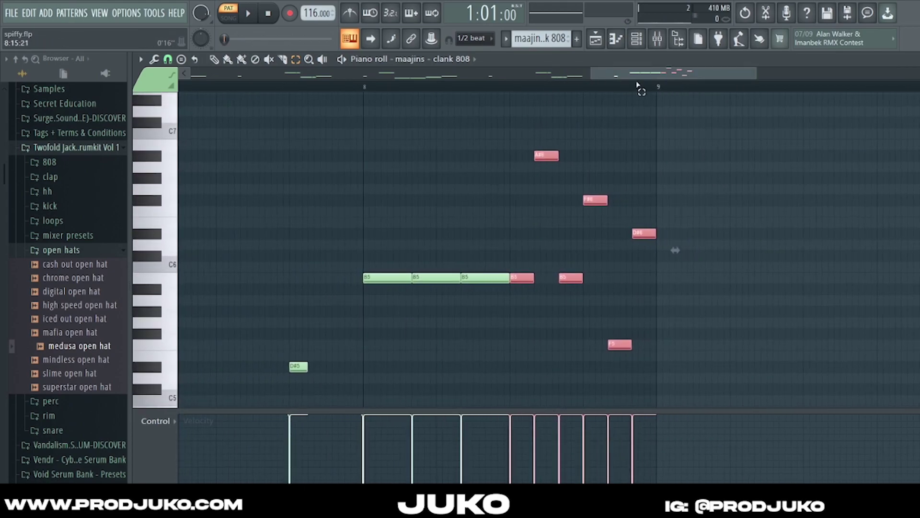
scroll(601, 65, down, 2)
scroll(610, 84, down, 2)
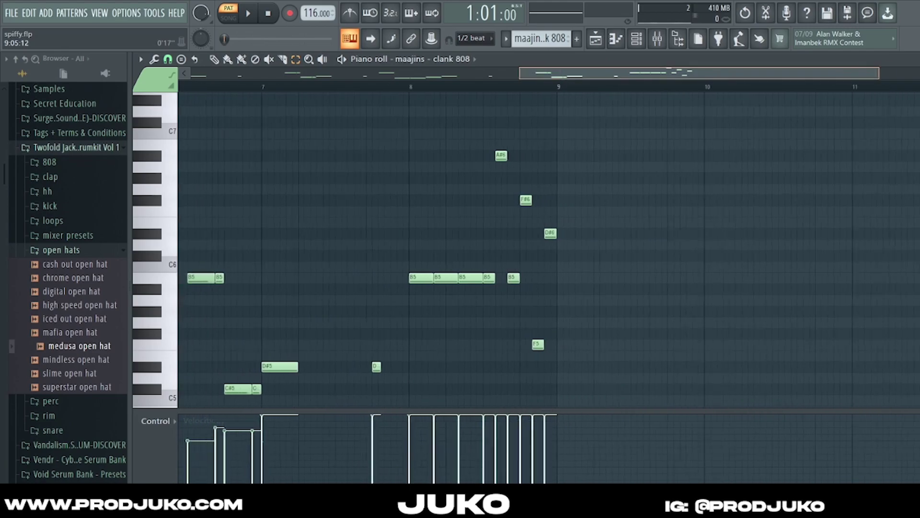
- Open the basic snare channel's notes in the piano roll and listen to the pattern
click(637, 42)
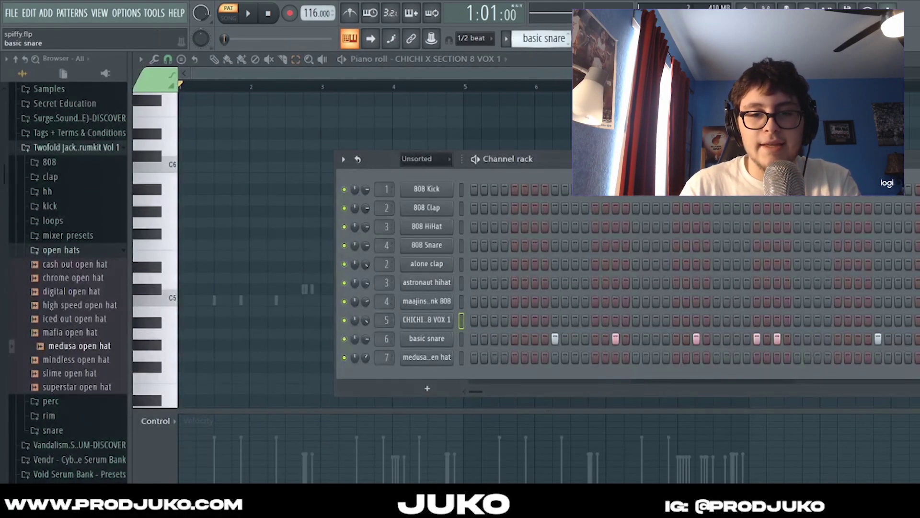
click(430, 337)
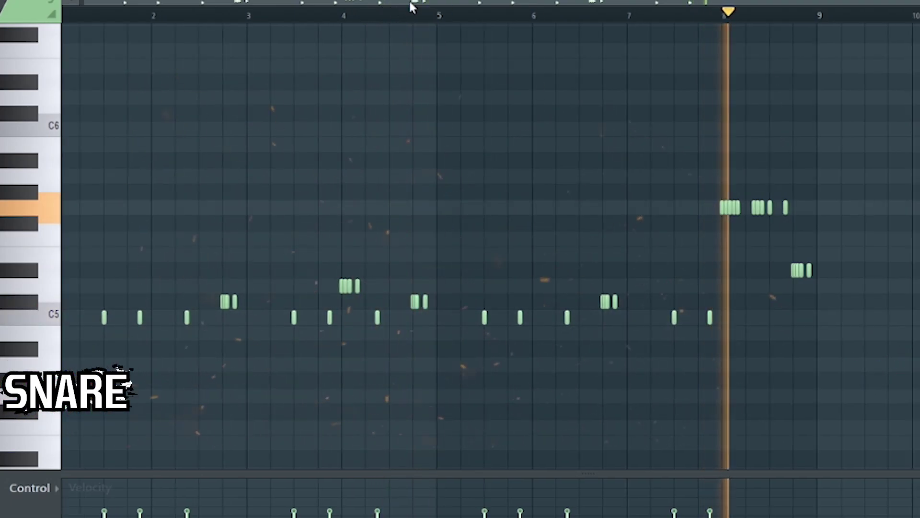
drag(409, 1, 214, 0)
- Examine the basic snare's rolls by selecting the ones at the ends of bars 2 and 4
scroll(295, 170, up, 2)
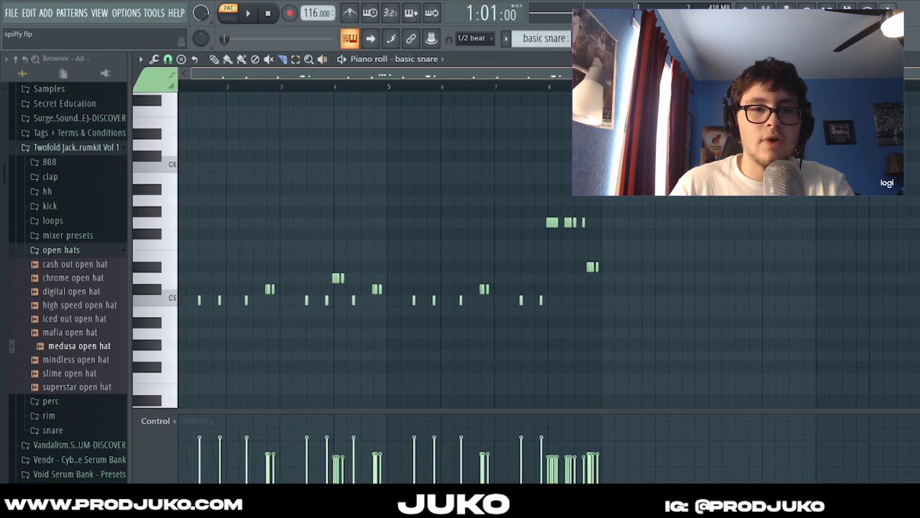
drag(334, 79, 298, 73)
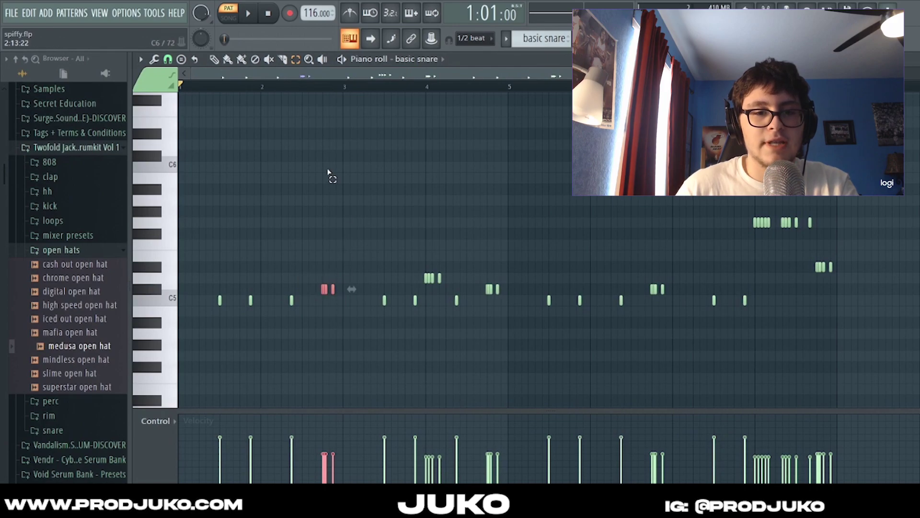
scroll(368, 232, up, 1)
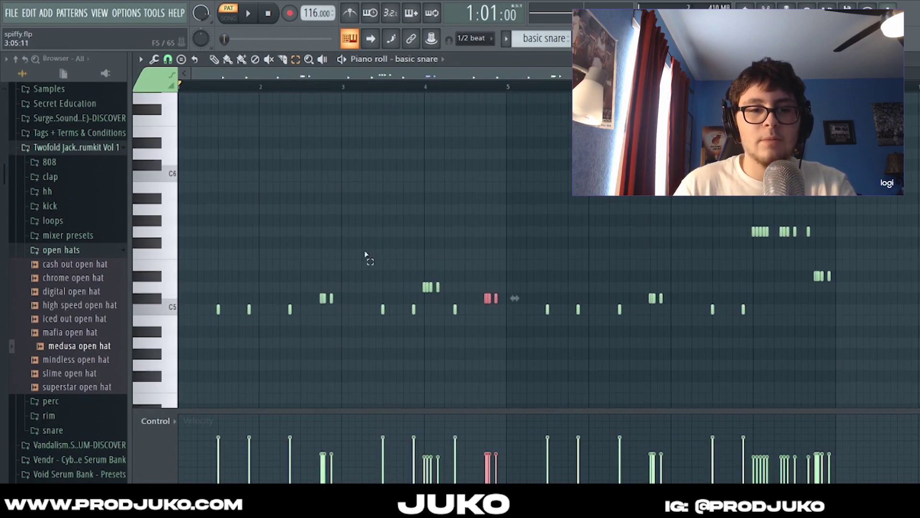
- Examine the basic snare's pitched rolls by selecting those in bars 2 to 4 and the closing ones in bar 8, and clear the selection
drag(359, 299, 501, 291)
scroll(411, 292, down, 2)
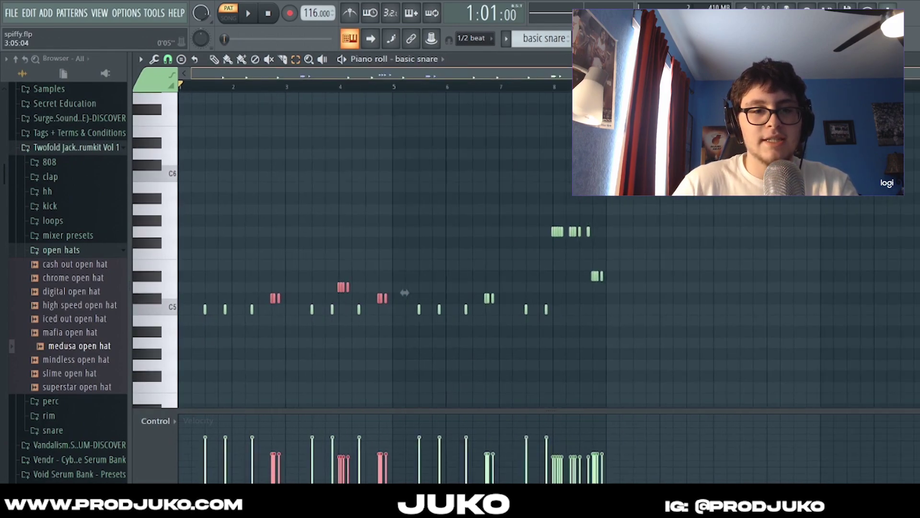
scroll(431, 292, up, 1)
drag(585, 205, 705, 279)
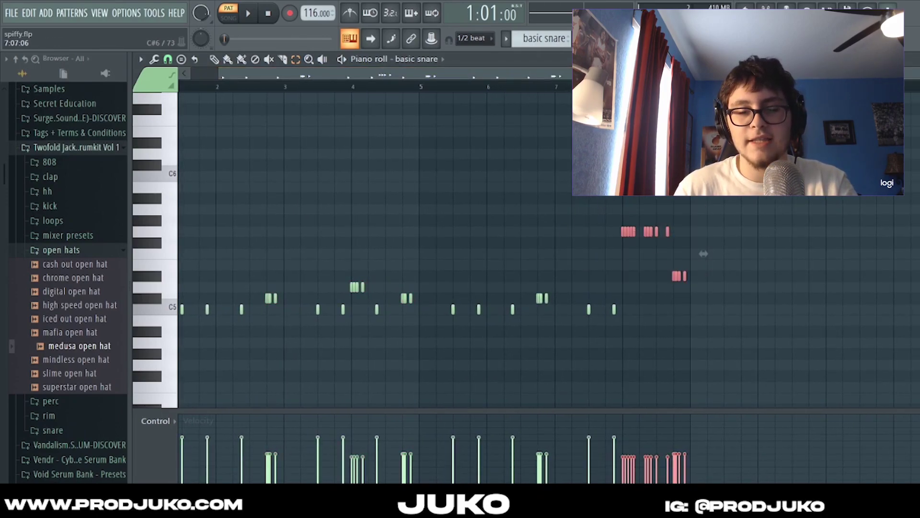
scroll(704, 254, up, 1)
key(ctrl+d)
scroll(470, 240, down, 1)
- Select the medusa open hat channel, open its notes in the piano roll and listen to the pattern
key(F6)
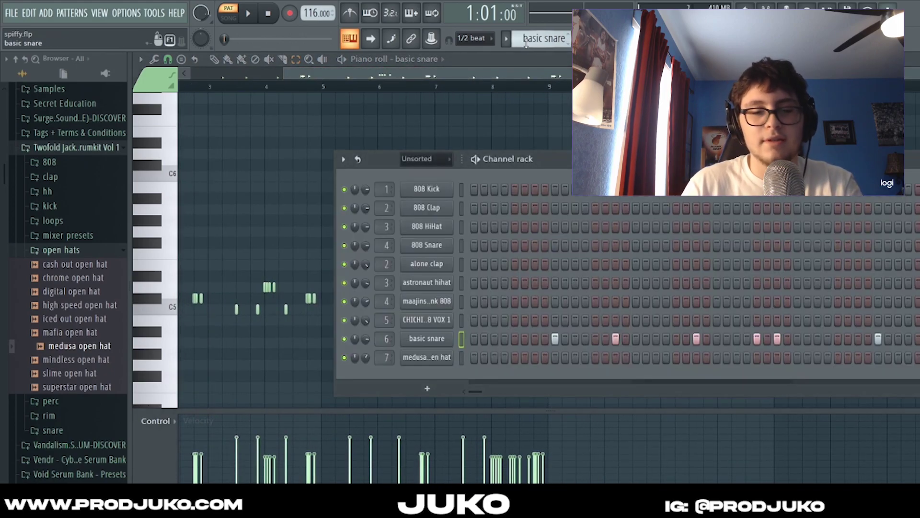
click(426, 357)
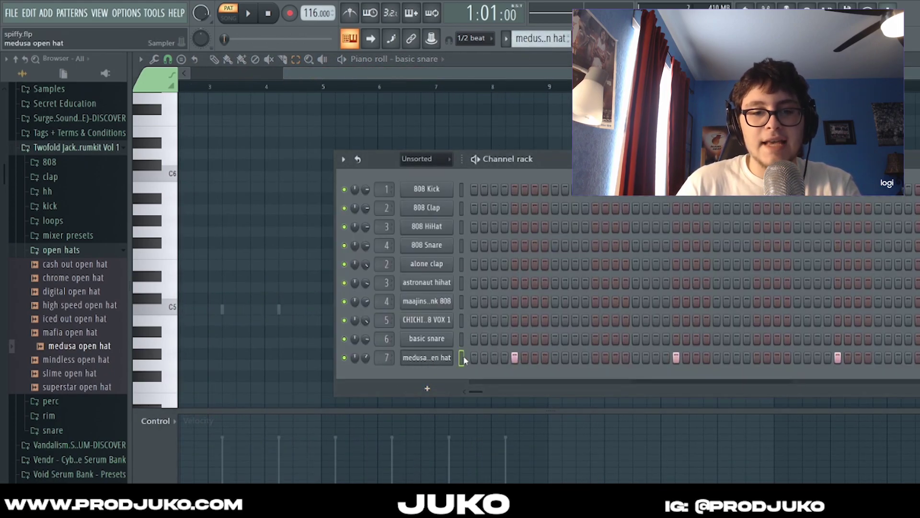
key(F7)
key(space)
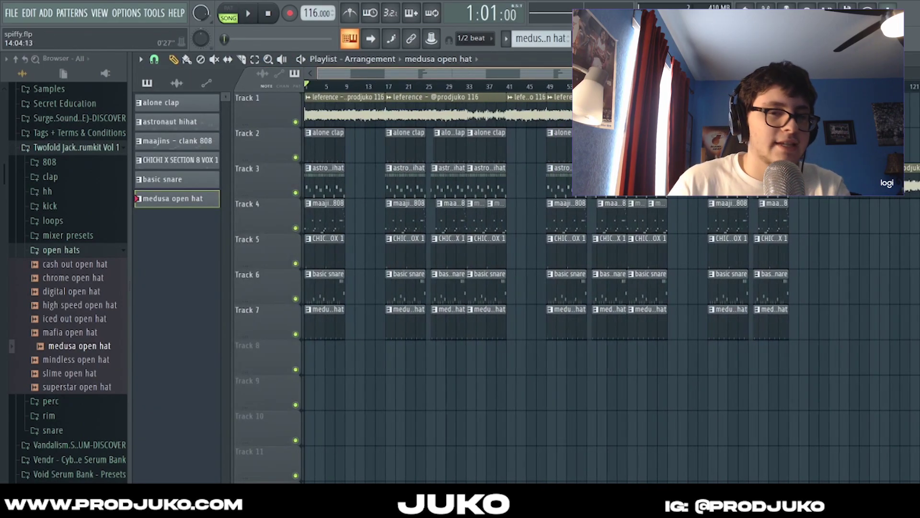
- Examine the full song arrangement in the playlist across all seven tracks
scroll(518, 119, down, 3)
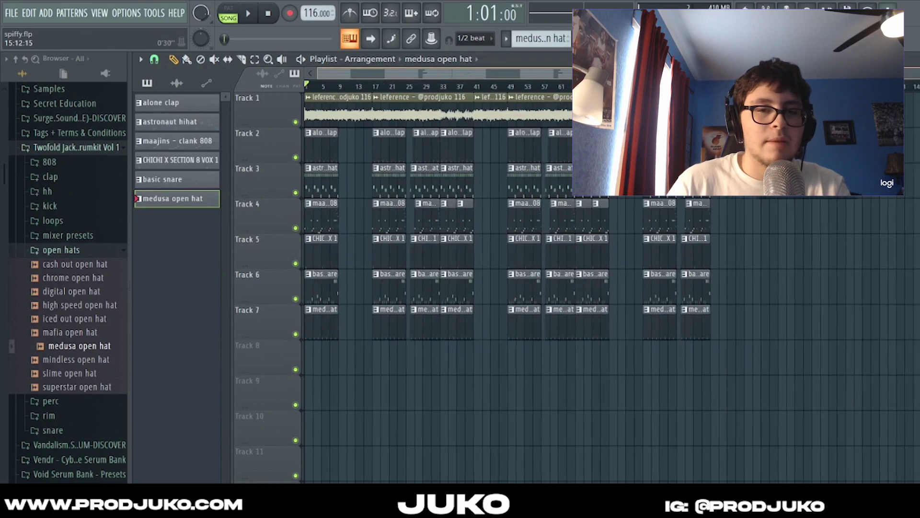